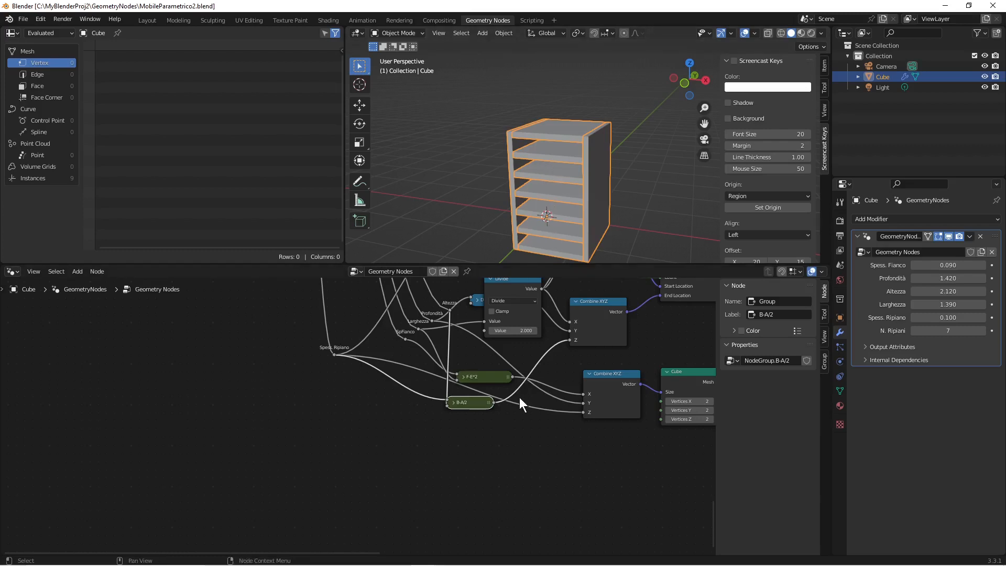
Step: Collapse the expanded Divide node in the shelf node section and line it up under the other collapsed Divide nodes
scroll(519, 398, down, 2)
middle_drag(558, 408, 461, 412)
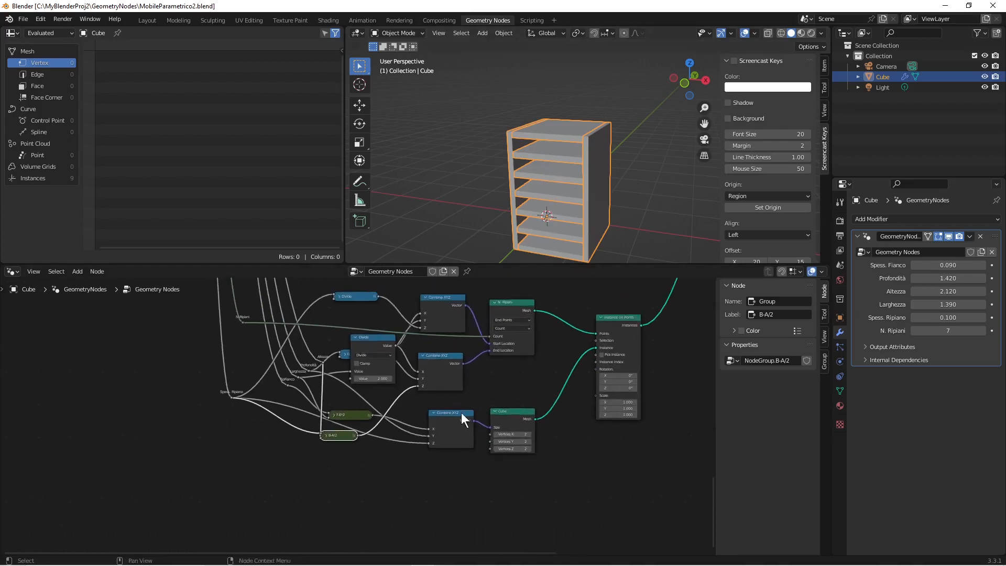
click(356, 337)
mouse_move(366, 336)
mouse_down()
mouse_move(353, 316)
mouse_move(361, 338)
mouse_up()
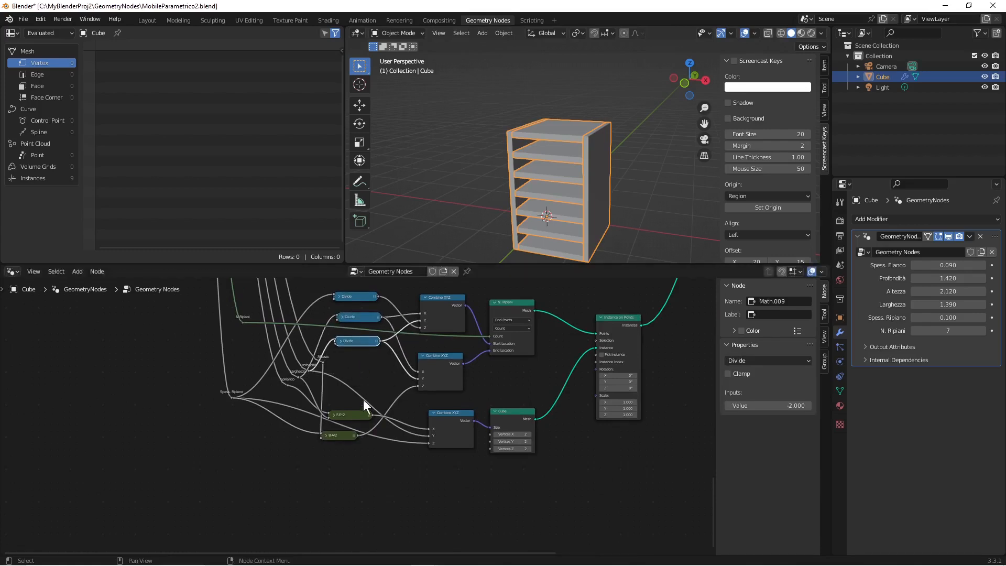
Step: Move the F-E*2, B-A/2, lower Combine XYZ, Cube and Instance on Points nodes closer together into a compact layout
drag(348, 414, 361, 373)
drag(347, 435, 372, 396)
drag(451, 430, 440, 418)
drag(527, 412, 522, 375)
drag(614, 329, 589, 326)
drag(521, 373, 526, 367)
Step: Duplicate the whole set of shelf nodes with its reroutes and place the copy below the original
scroll(526, 369, down, 3)
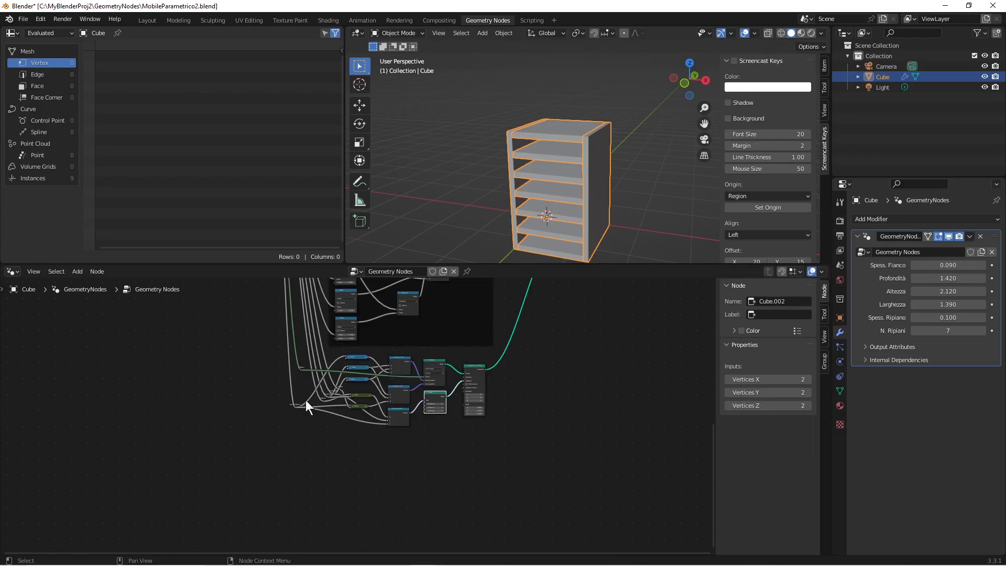
key(b)
drag(257, 347, 529, 460)
scroll(529, 459, up, 1)
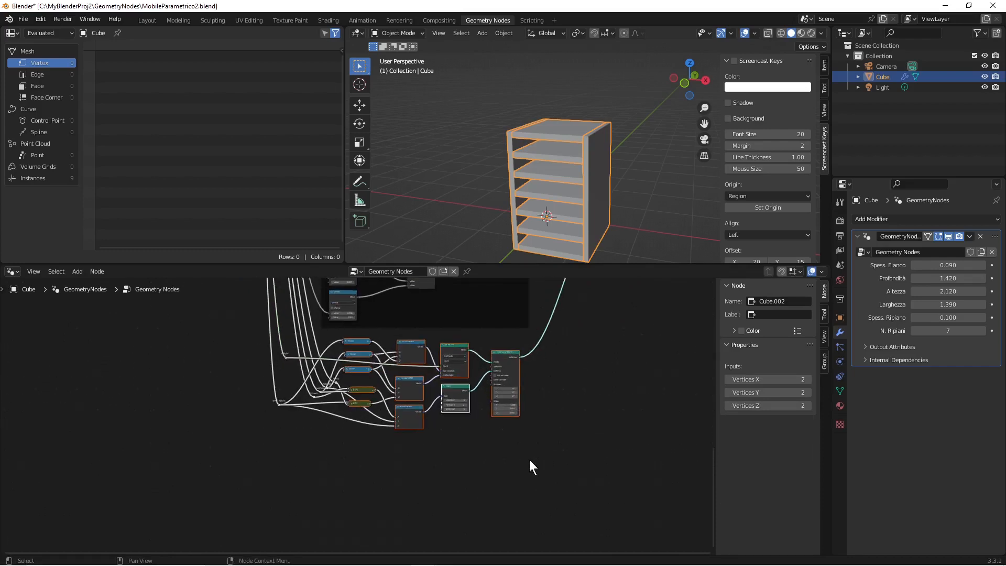
scroll(434, 452, up, 1)
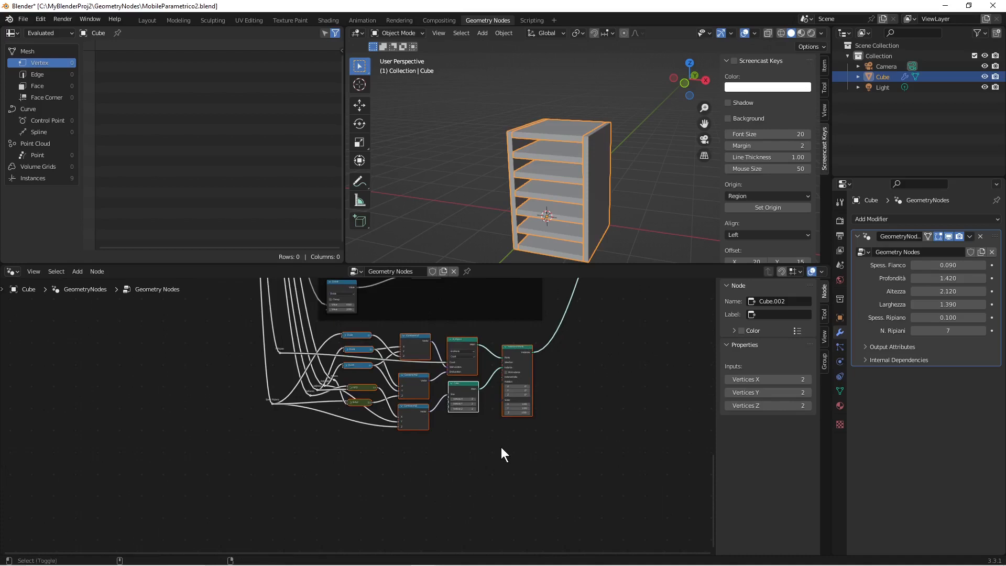
key(shift+d)
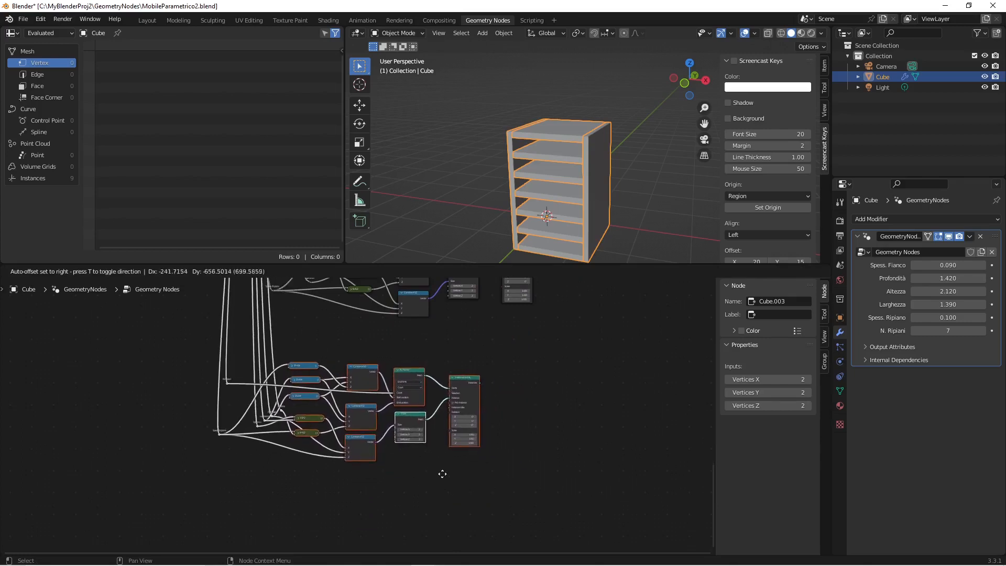
click(424, 447)
Step: Select the original shelf nodes without their input reroutes and join them in a new frame
scroll(511, 433, down, 2)
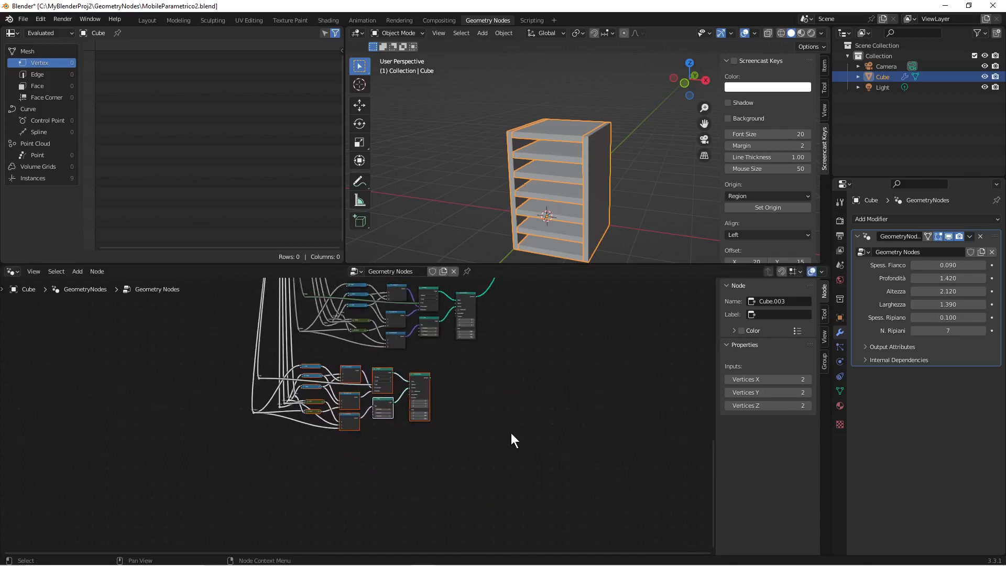
scroll(533, 482, up, 3)
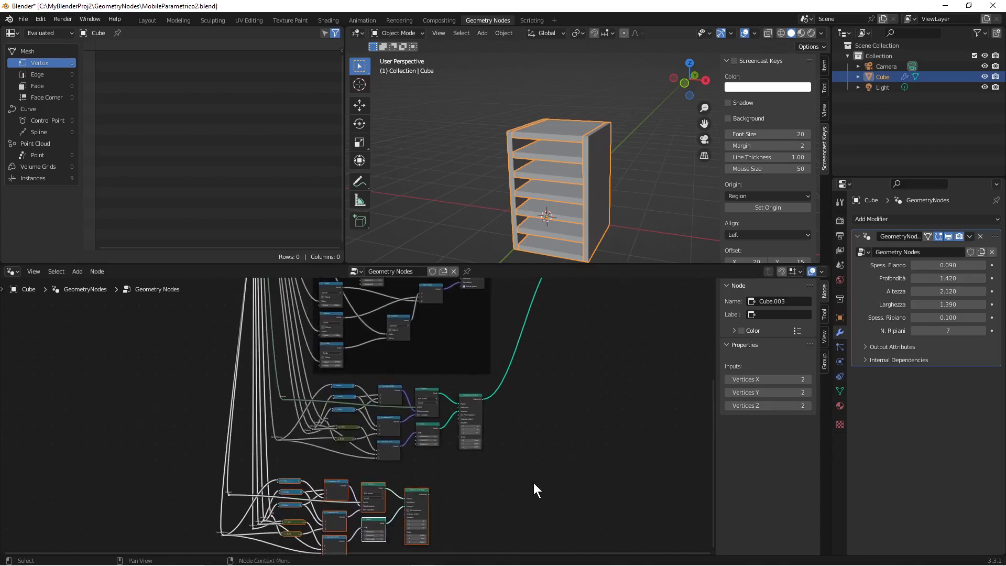
scroll(534, 482, up, 3)
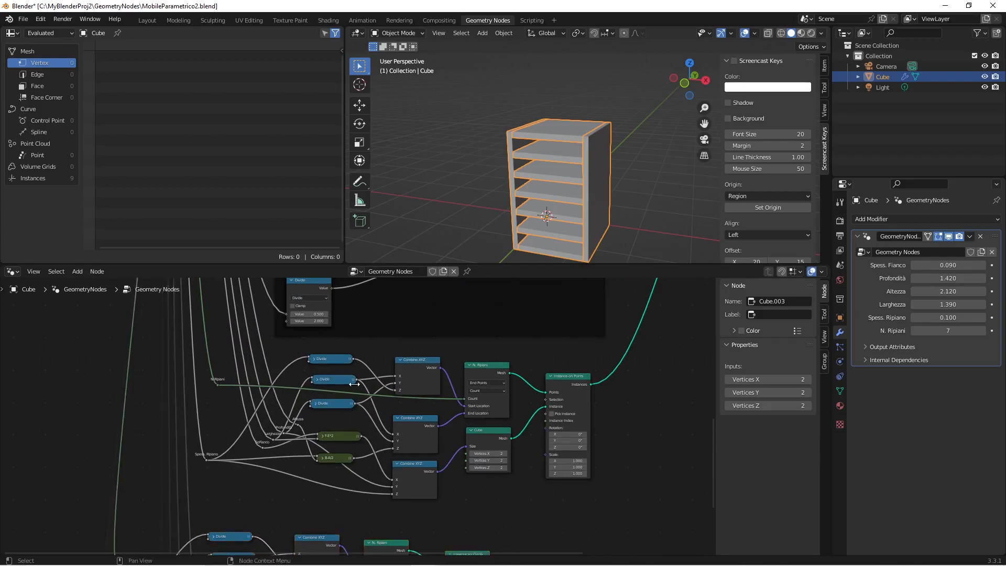
key(c)
mouse_move(336, 359)
mouse_down()
mouse_move(338, 423)
mouse_move(398, 471)
mouse_move(410, 373)
mouse_move(495, 395)
mouse_move(555, 442)
mouse_up()
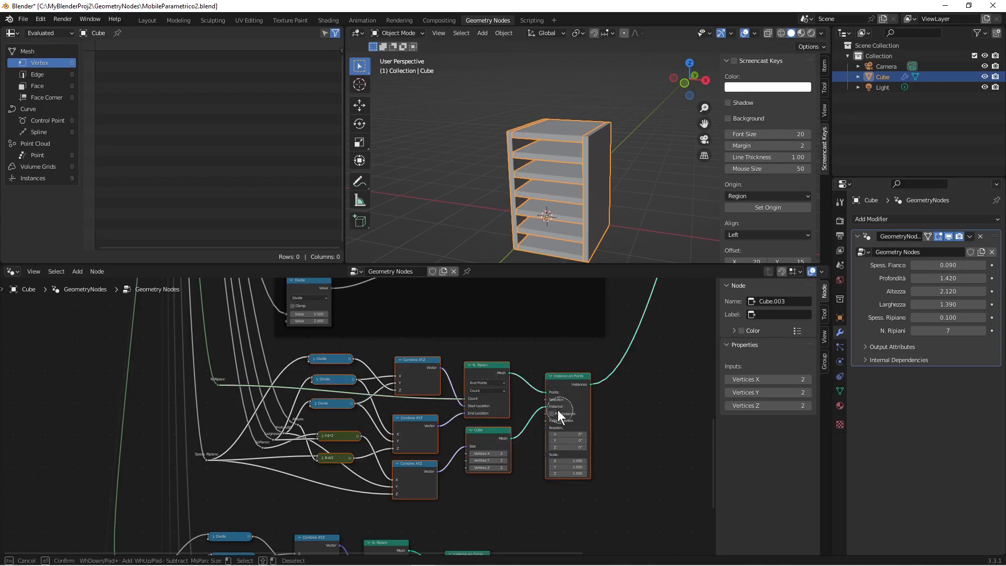
key(Escape)
scroll(647, 385, down, 2)
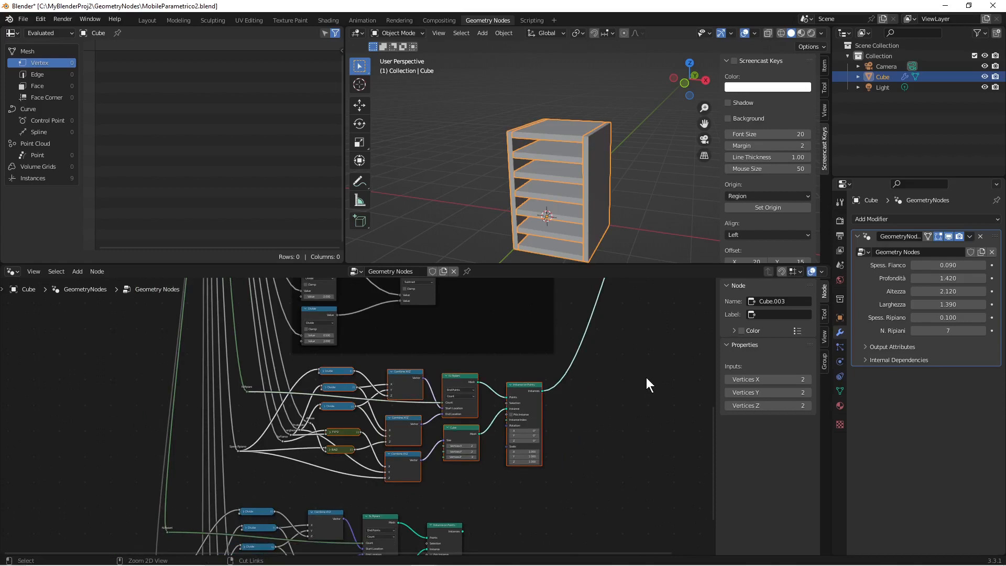
key(ctrl+j)
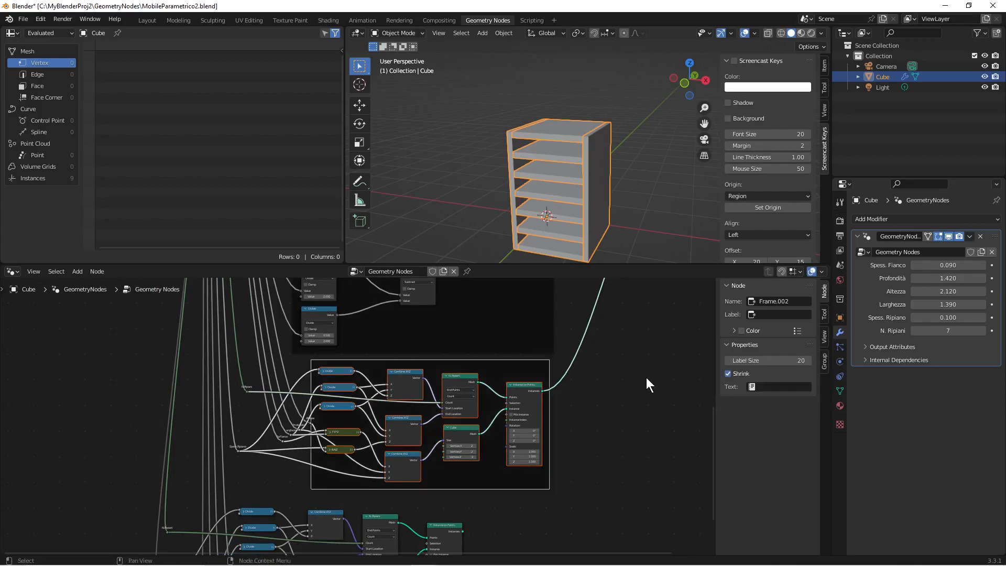
Step: Label the new frame "Ripiani" and set its label size to 34
click(773, 313)
text(Ripiani)
key(Return)
click(797, 361)
text(34)
key(Return)
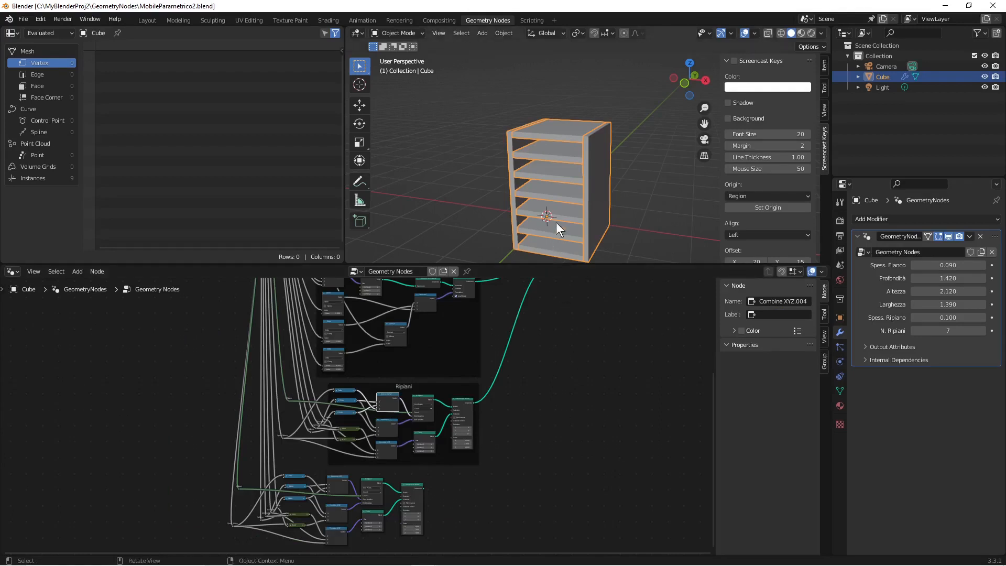
Step: Set the N. Ripiani modifier value to 4 and view the cabinet from the front
shift+middle_drag(586, 190, 586, 157)
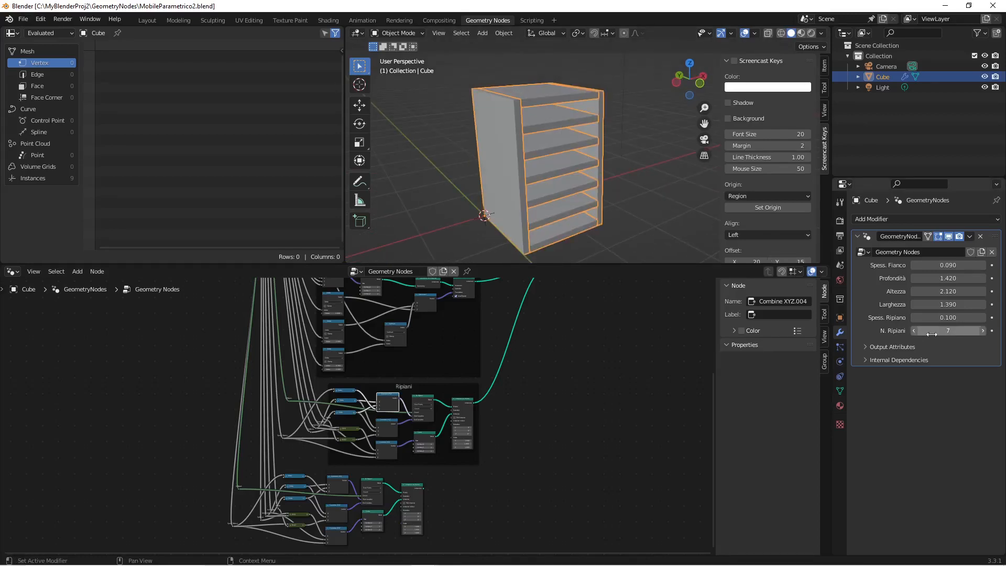
click(950, 331)
text(4)
key(Return)
middle_drag(620, 171, 534, 186)
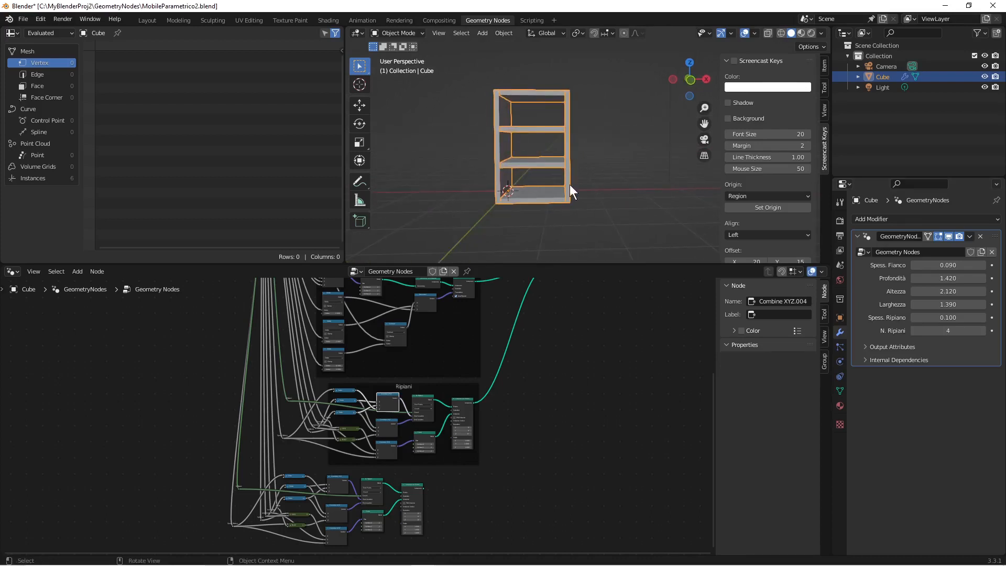
middle_drag(615, 150, 538, 117)
middle_drag(539, 175, 534, 124)
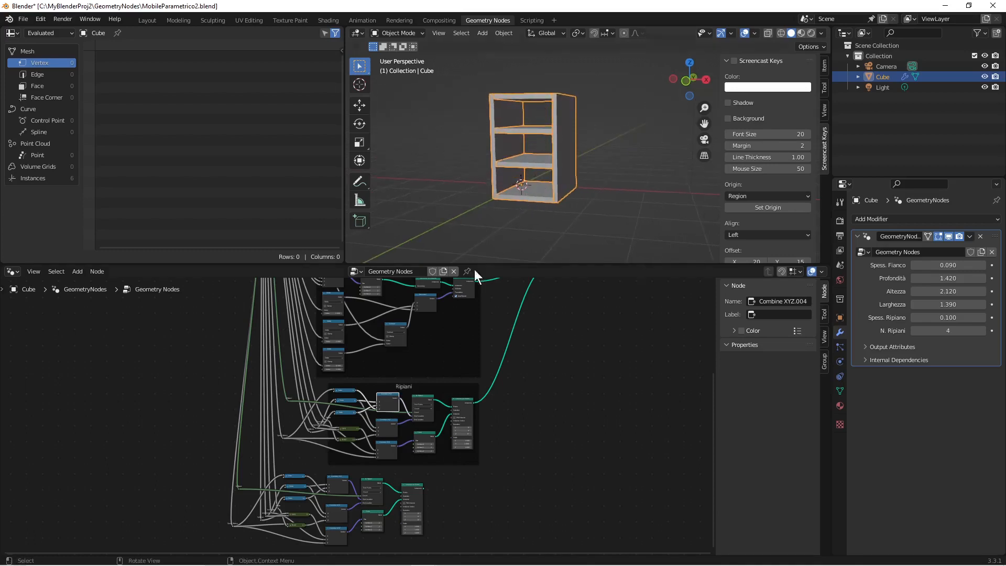
Step: Add a Math node beside the duplicated nodes, set it to Subtract and give its second value 1
scroll(415, 413, up, 4)
scroll(417, 413, up, 4)
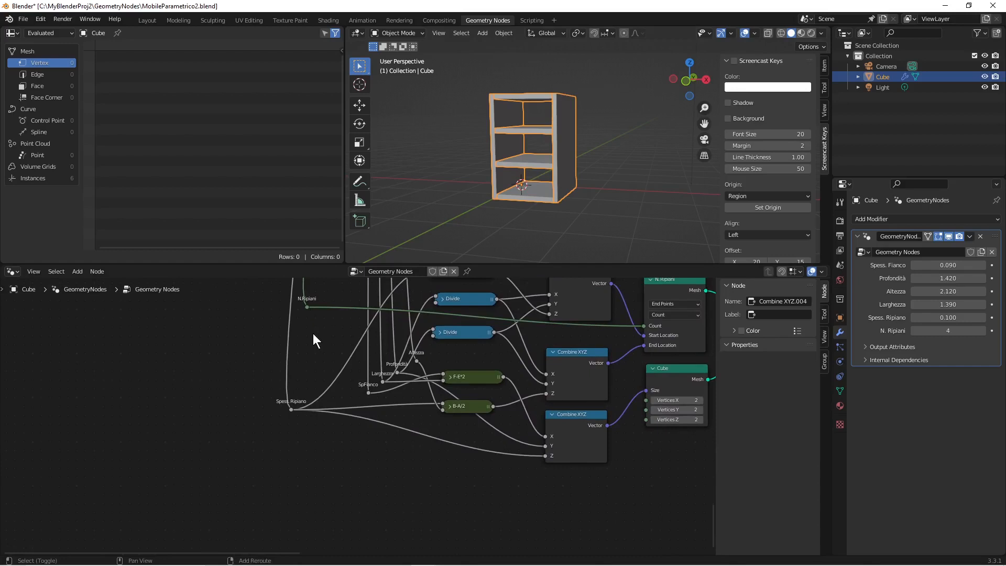
key(shift+a)
click(312, 333)
text(add)
key(Return)
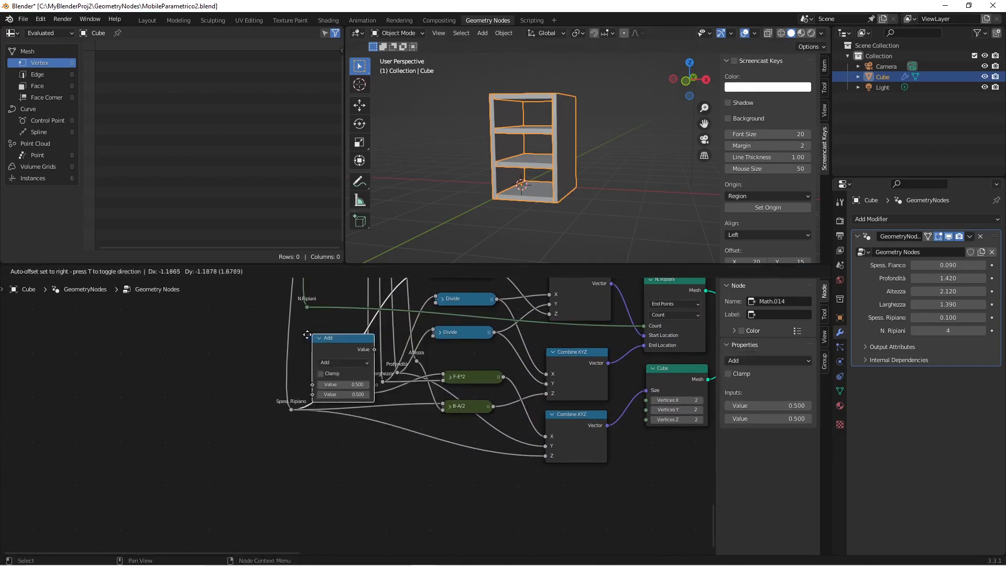
click(144, 338)
click(168, 366)
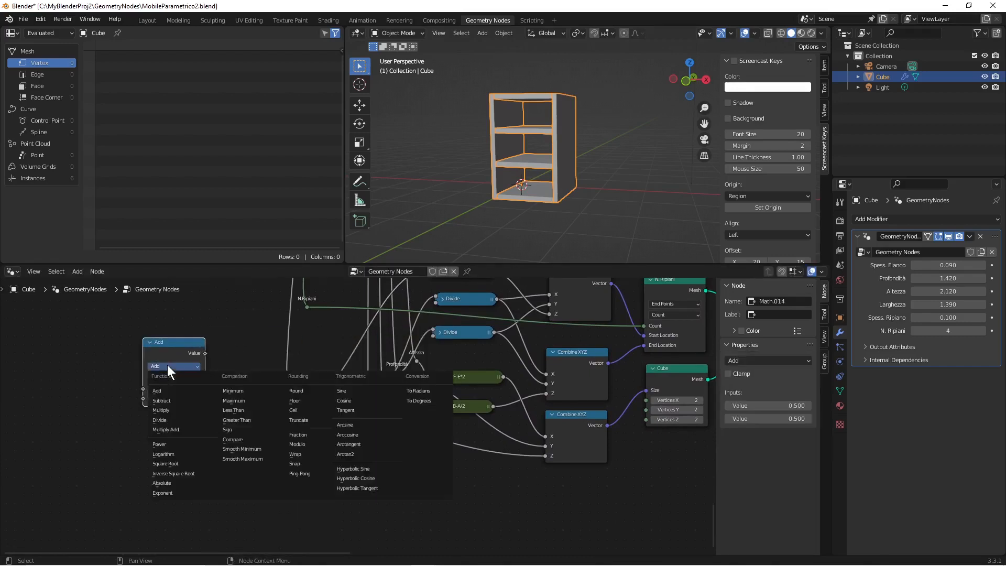
click(171, 400)
click(171, 400)
text(1)
key(Return)
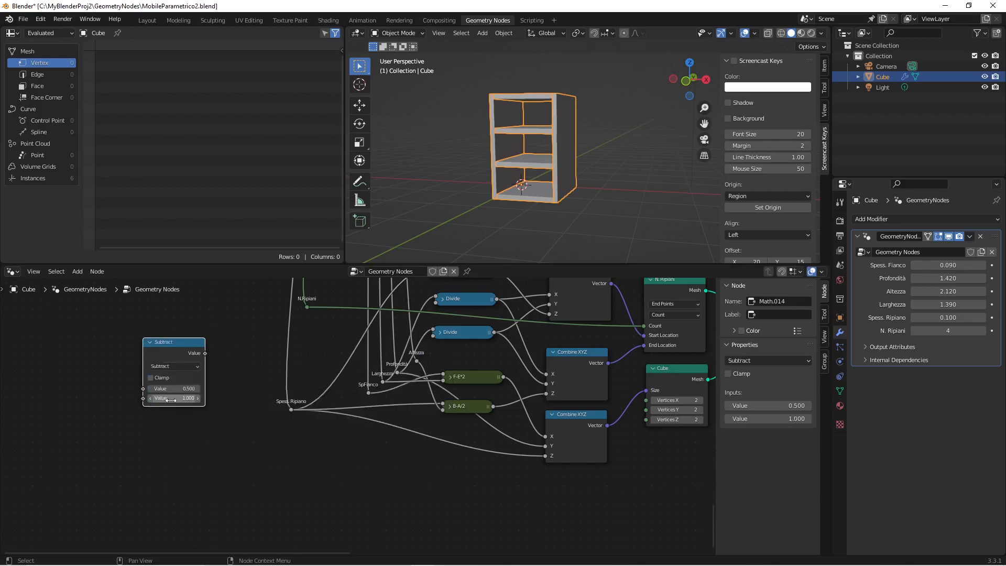
Step: Connect the N.Ripiani reroute to the Subtract node's first value and its output to the duplicated mesh line's Count
drag(307, 307, 143, 389)
drag(173, 341, 643, 329)
scroll(647, 332, down, 1)
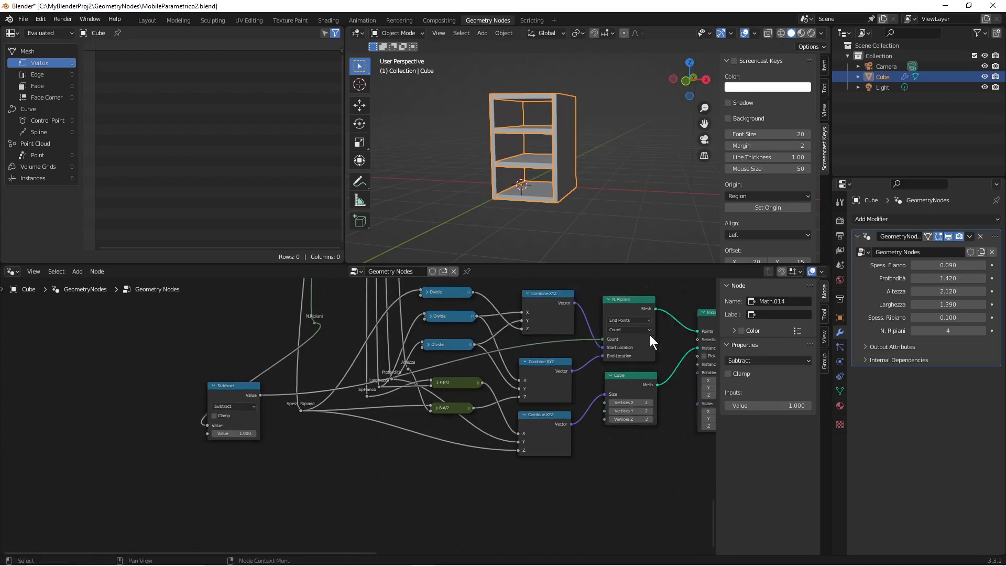
Step: Relabel the duplicated mesh line node "N Cassetti" and nudge the Subtract node slightly upward
click(632, 304)
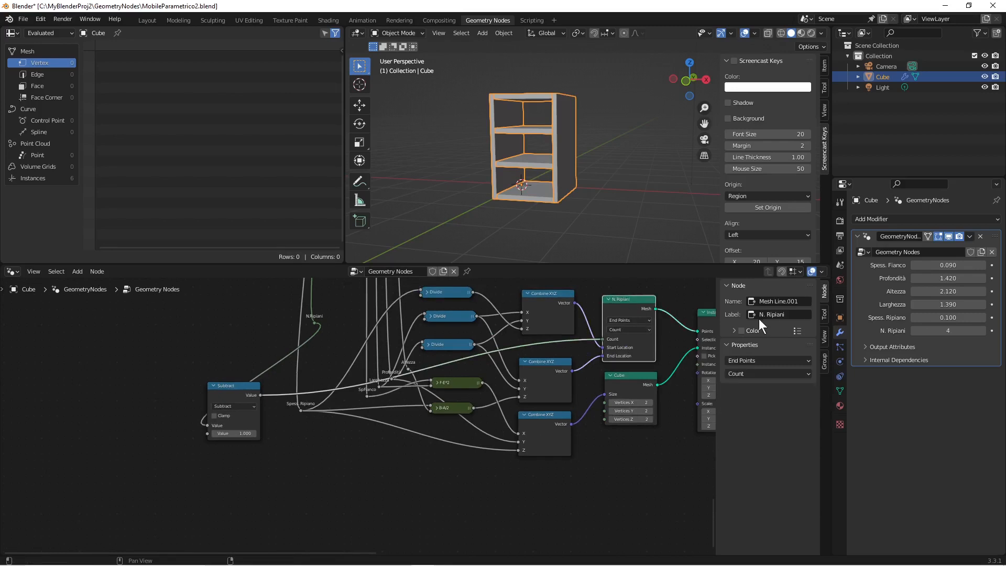
double_click(771, 313)
text(Cassetti)
key(Return)
drag(627, 313, 628, 313)
drag(244, 387, 248, 379)
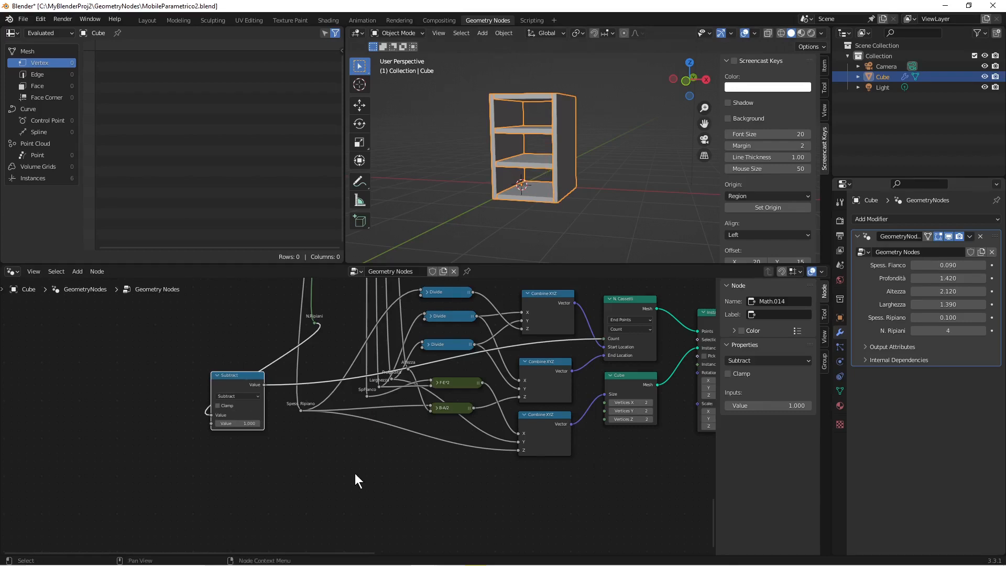
Step: Duplicate the Subtract node, place the copy below the Spess. Ripiano reroute and change its operation to Multiply
right_click(242, 378)
click(241, 372)
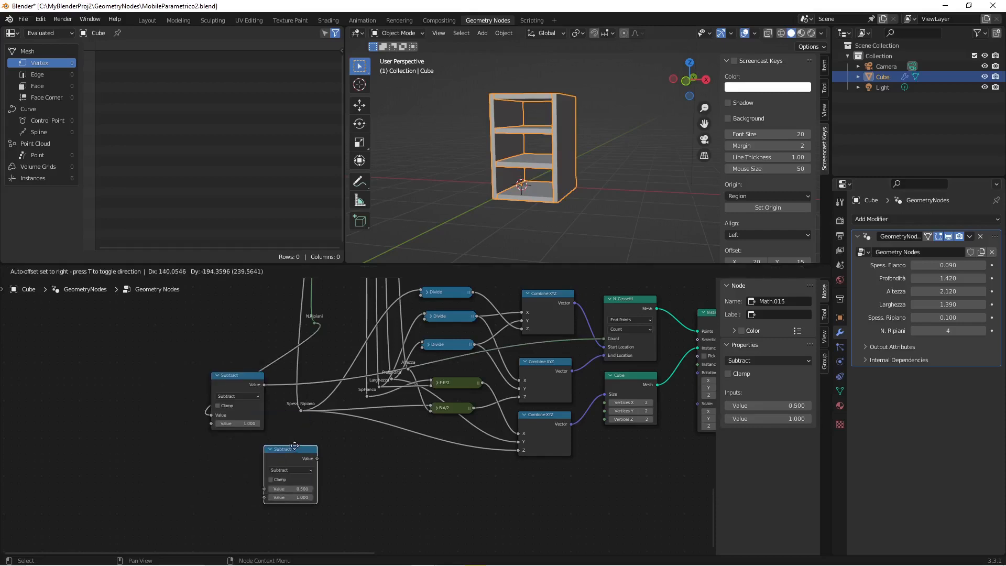
click(295, 452)
scroll(293, 455, up, 2)
click(281, 481)
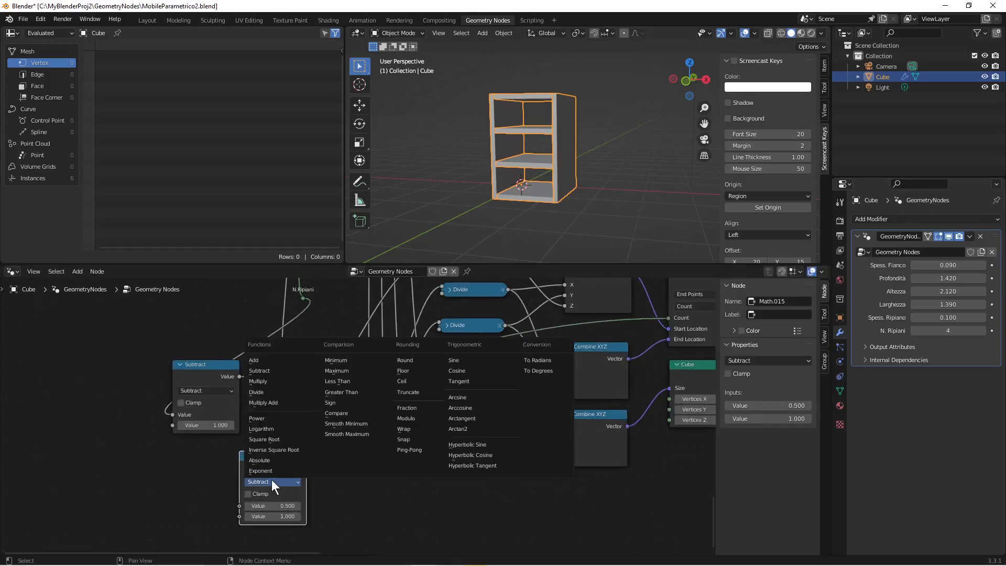
click(273, 381)
drag(272, 458, 288, 431)
Step: Connect N.Ripiani to the Multiply node's first value and Spess. Ripiano to its second value
drag(303, 300, 253, 478)
drag(294, 435, 321, 442)
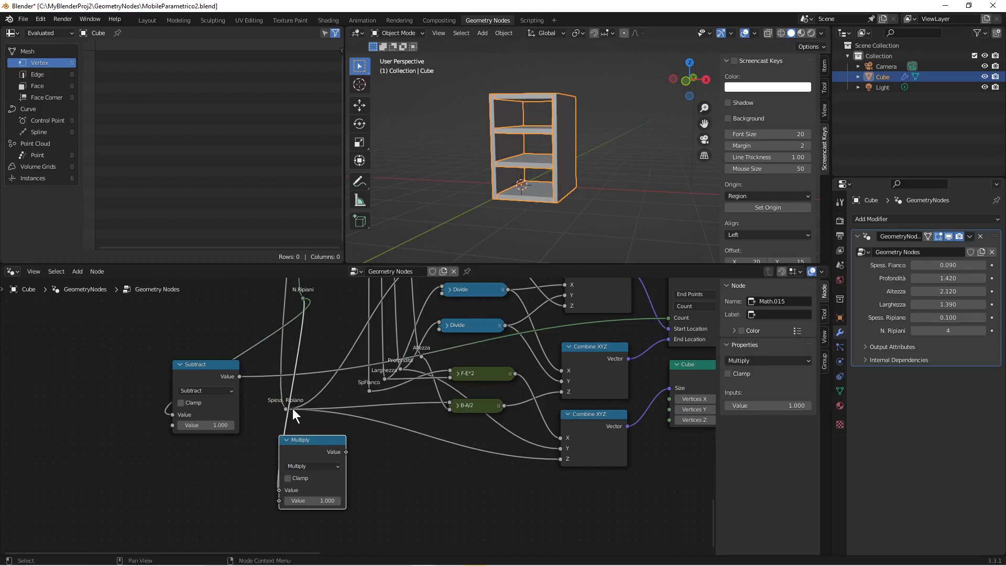
drag(283, 407, 280, 503)
drag(316, 447, 352, 446)
Step: Duplicate the Subtract node again and place the copy to the right of the Multiply node
click(206, 363)
right_click(207, 362)
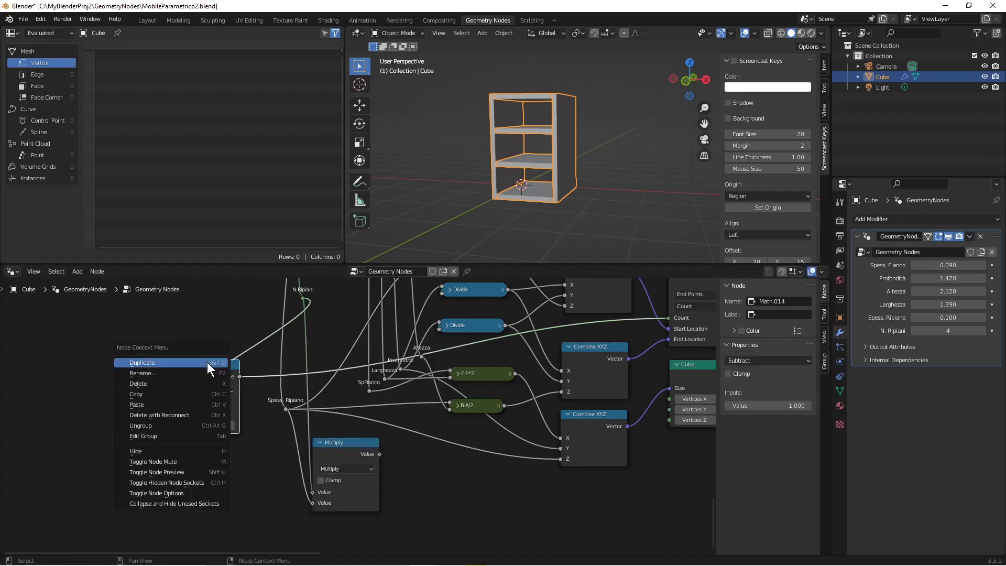
click(207, 362)
click(430, 473)
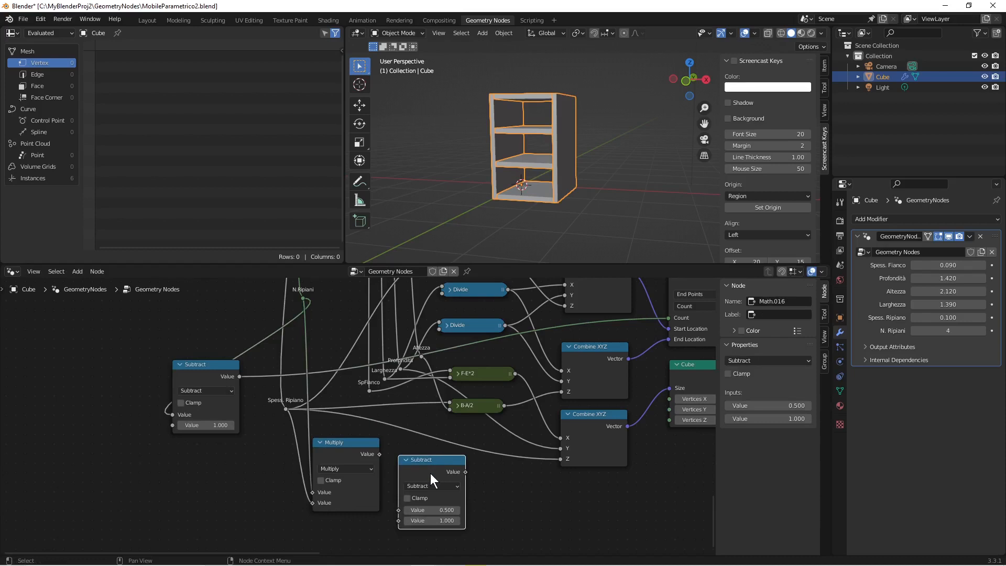
drag(423, 460, 436, 460)
Step: Connect the Multiply output to the new Subtract node's second value and Altezza to its first value
drag(347, 441, 411, 520)
drag(438, 461, 455, 465)
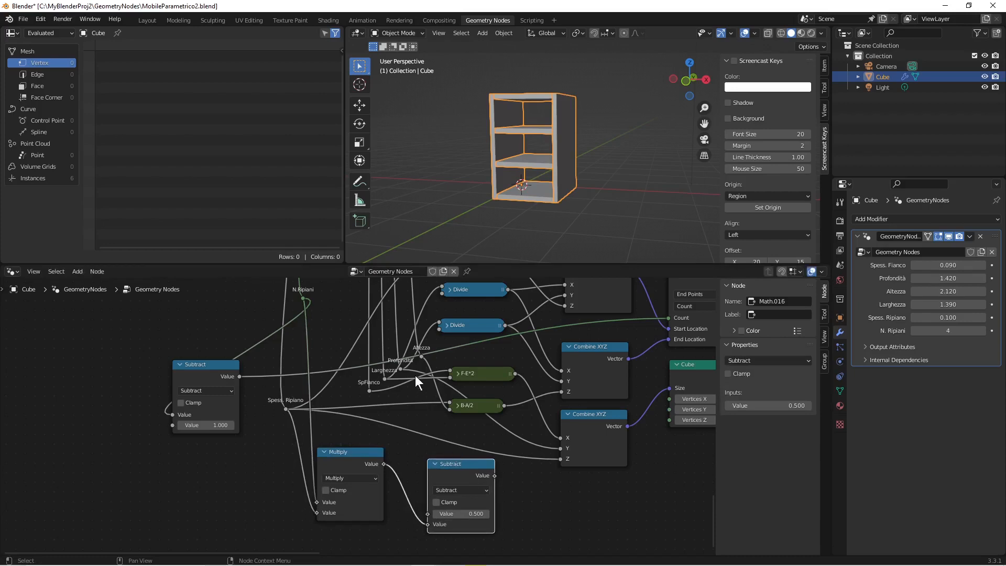
drag(421, 360, 426, 511)
drag(450, 465, 454, 465)
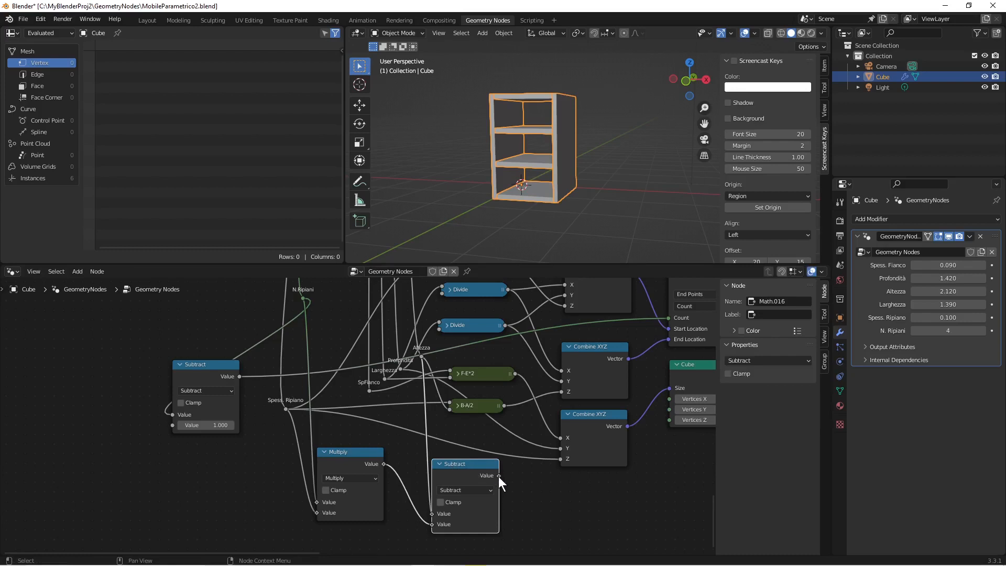
Step: Duplicate the Multiply node and place the copy to the right of the second Subtract node
right_click(350, 451)
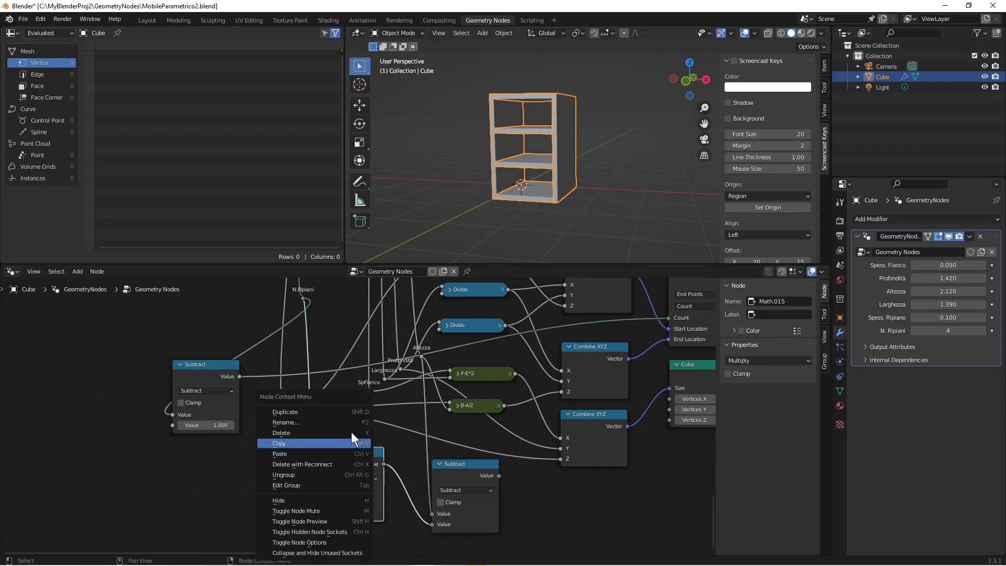
click(349, 411)
click(547, 452)
drag(554, 495, 559, 485)
drag(478, 467, 475, 477)
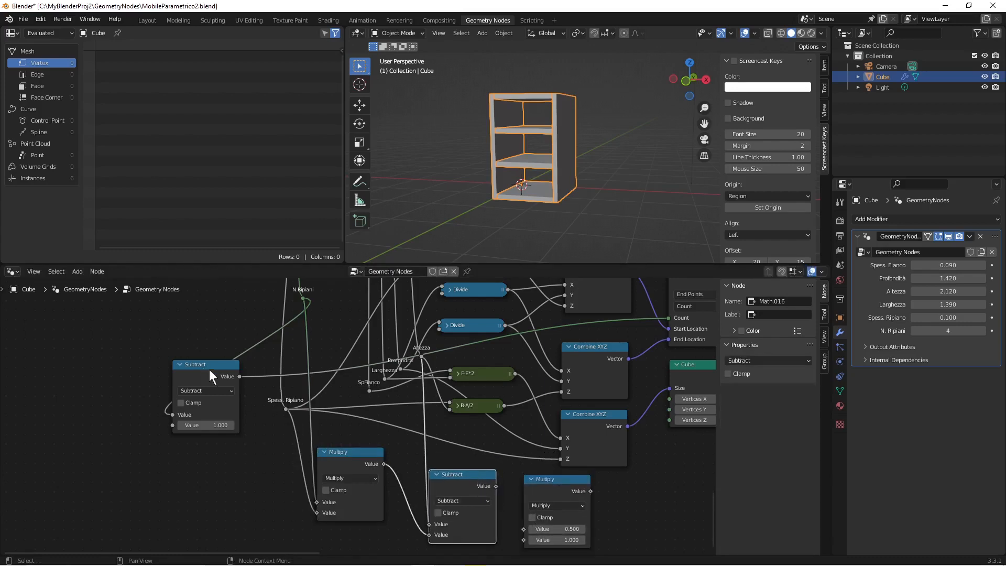
Step: Connect the first Subtract output to the new Multiply node's second value and the second Subtract output to its first value
drag(239, 376, 523, 486)
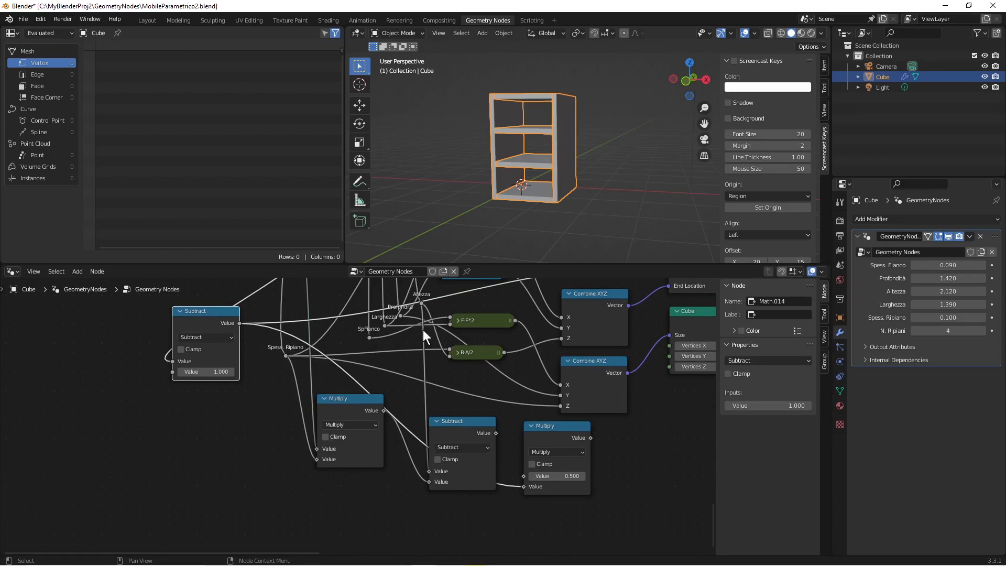
drag(454, 423, 520, 474)
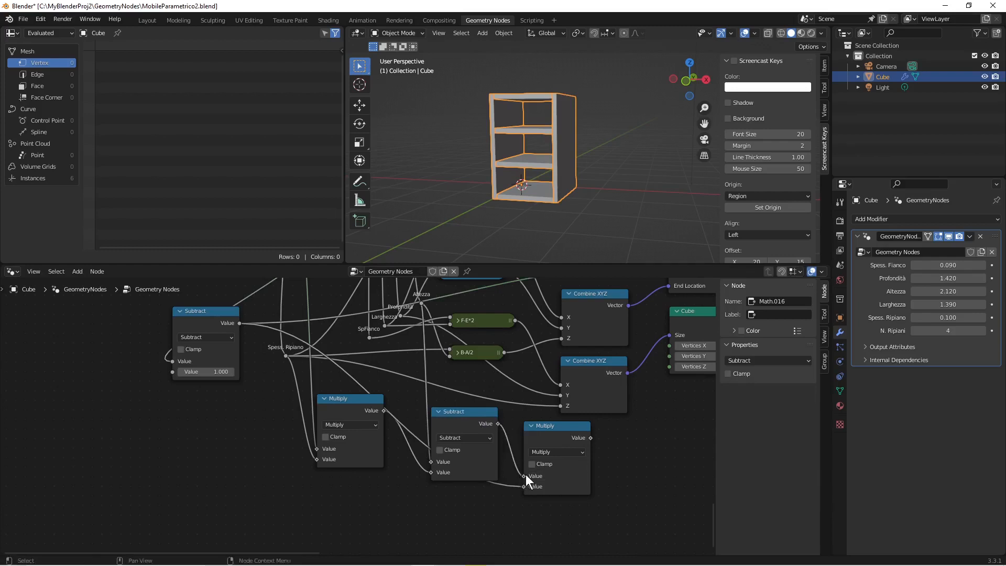
drag(541, 429, 530, 429)
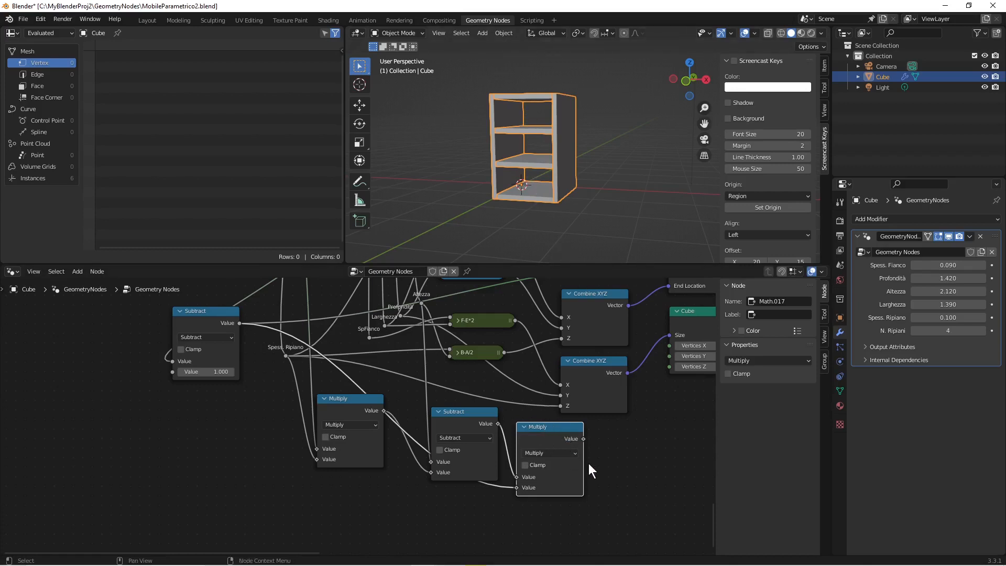
Step: Label the first Subtract node, the one that subtracts 1.000, as Num.Vani
click(200, 310)
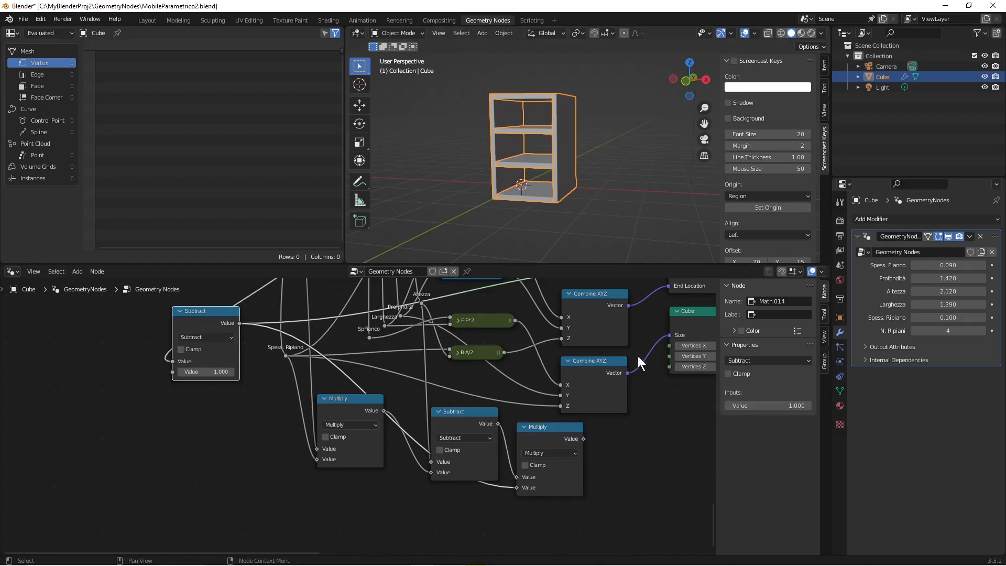
click(791, 313)
text(Num.Vani)
key(Return)
Step: Label the Multiply node fed by Spess. Ripiano as IngombroRipiani
click(368, 400)
click(764, 314)
text(In)
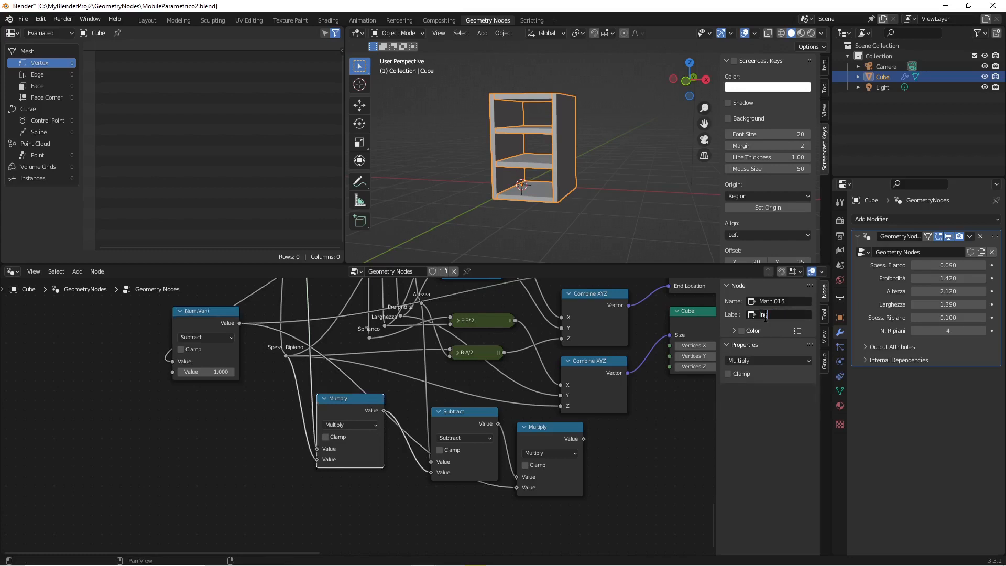
text(gombroRipiani)
key(Return)
Step: Label the Subtract node following IngombroRipiani as SpazioDisponibile
click(479, 426)
click(777, 314)
text(A)
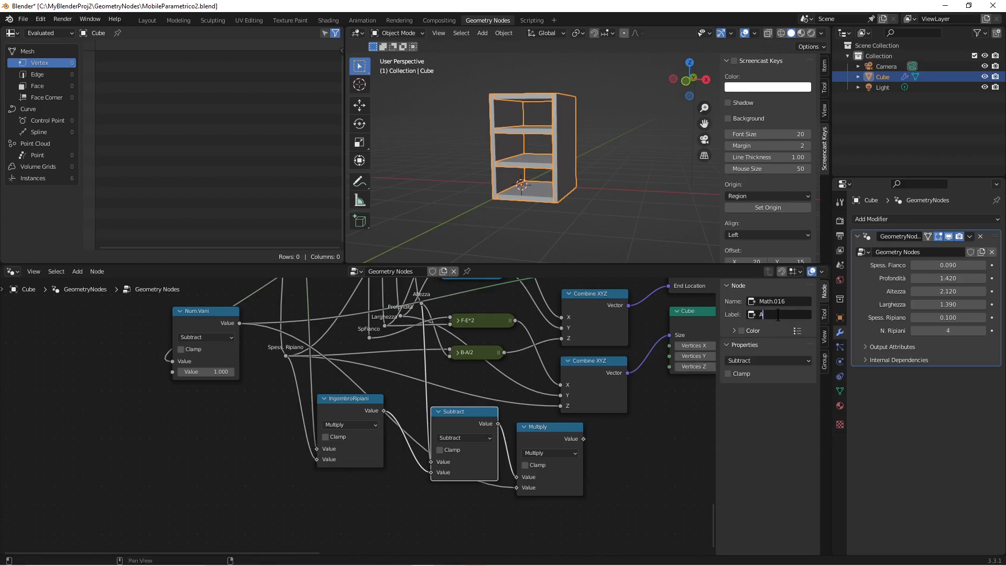
key(BackSpace)
text(Spaz)
text(ioI)
text(Disponibile)
key(Return)
Step: Label the last Multiply node H_Frontale and change its operation to Divide
click(556, 427)
click(779, 314)
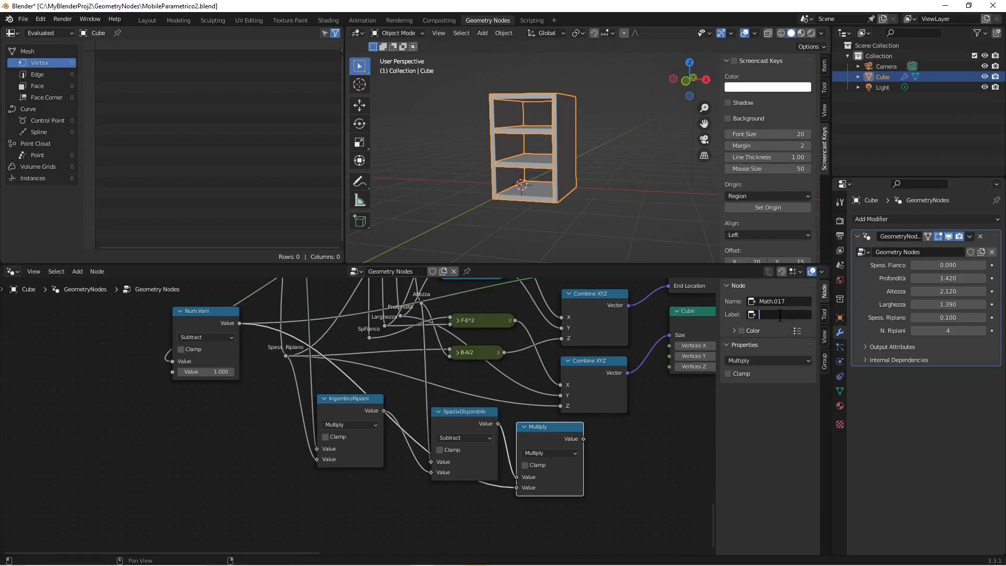
text(H)
text( Frontale)
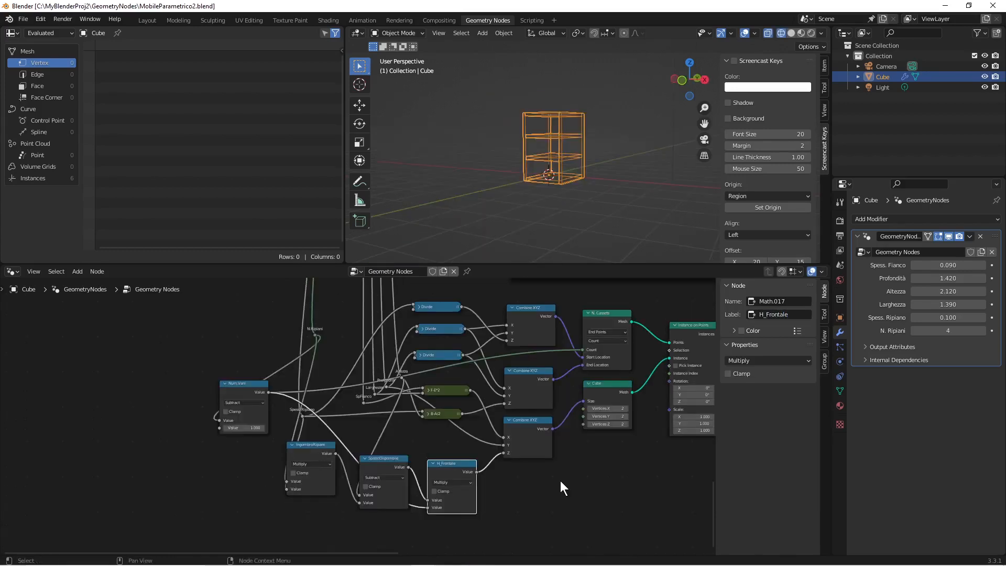
click(454, 482)
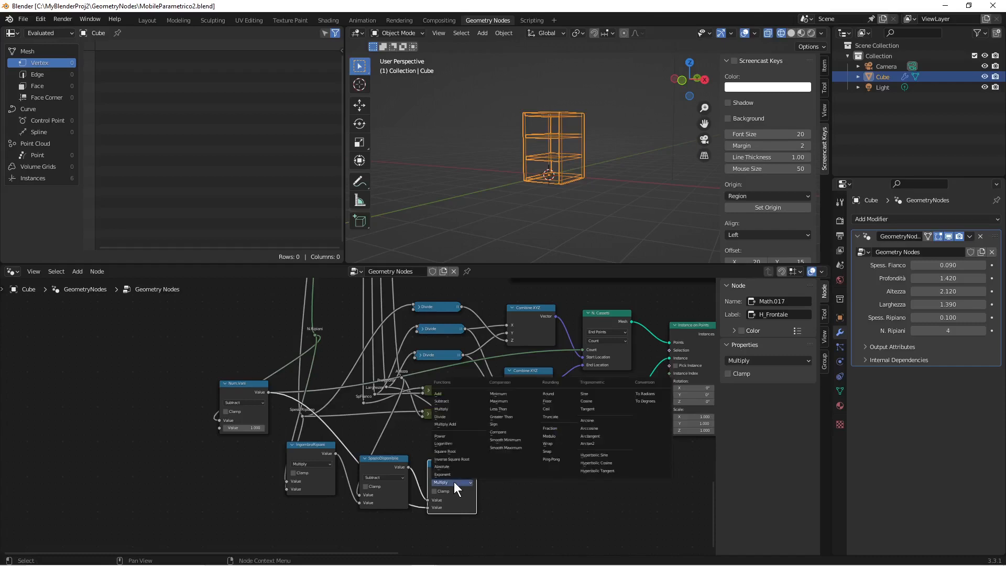
click(443, 417)
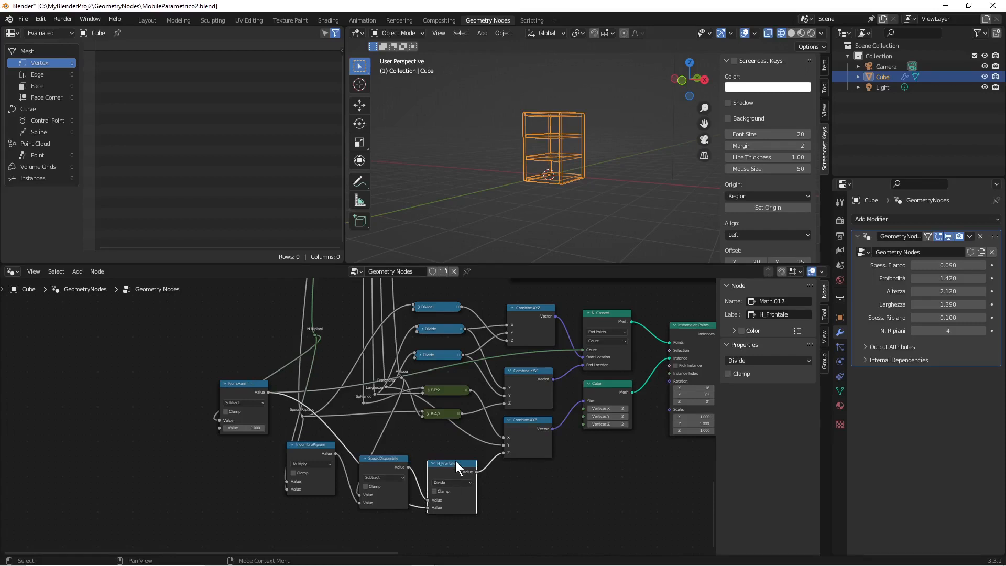
Step: Duplicate the final Join Geometry node and place the copy to the right of the drawers' Instance on Points node
scroll(601, 470, down, 2)
middle_drag(623, 440, 524, 457)
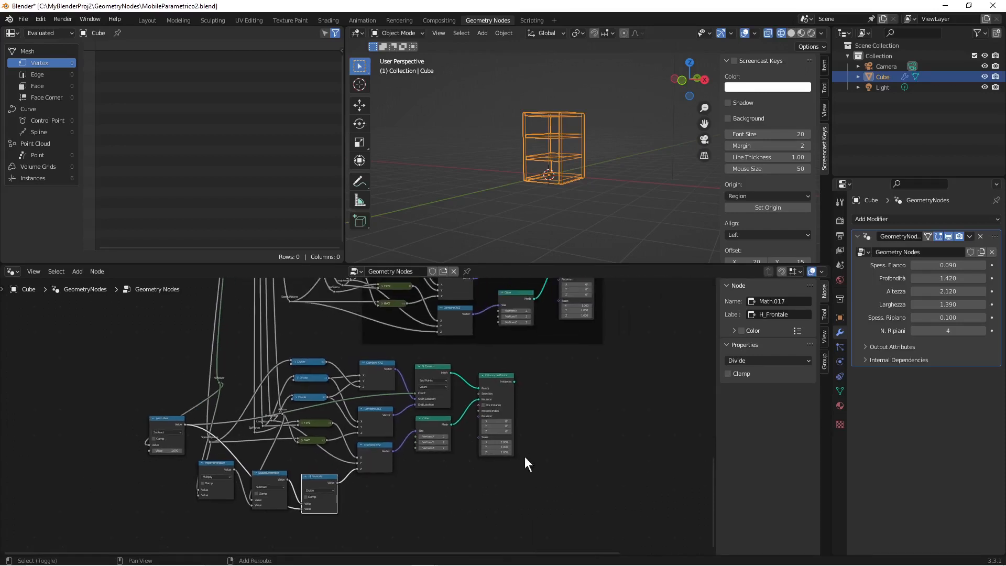
scroll(523, 384, down, 1)
scroll(522, 398, down, 1)
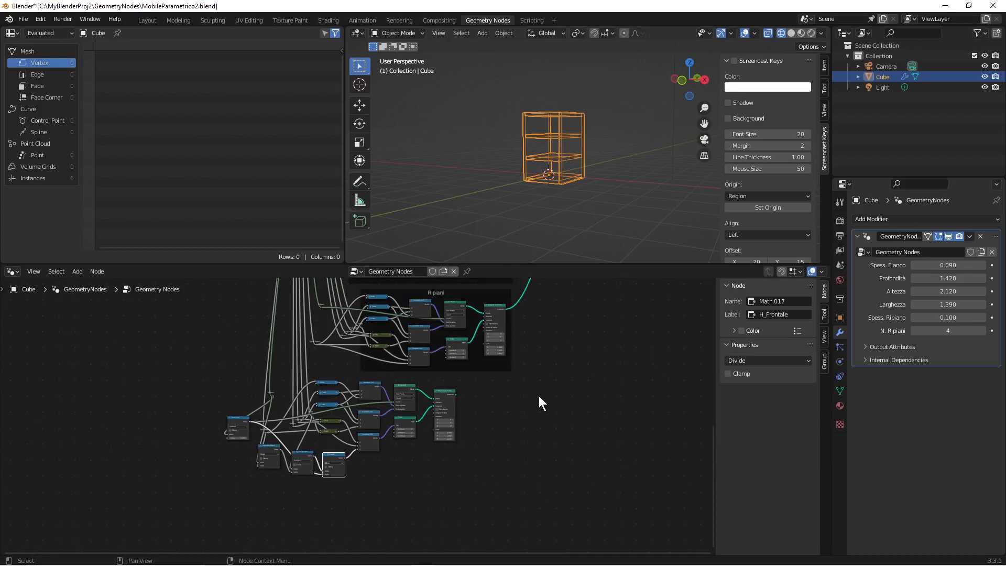
middle_drag(538, 395, 508, 446)
scroll(509, 445, down, 2)
middle_drag(512, 300, 505, 331)
click(492, 309)
right_click(493, 309)
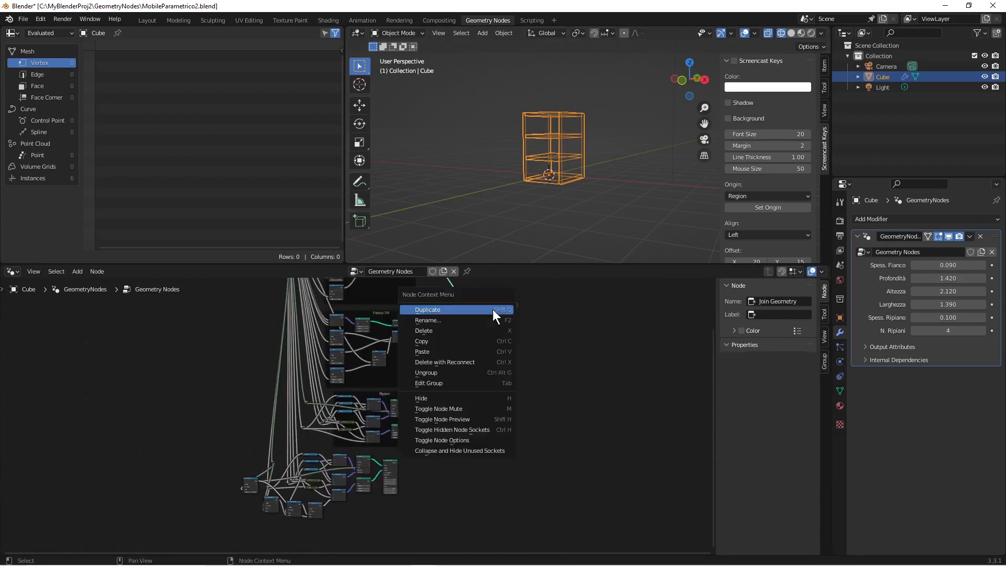
click(492, 309)
click(449, 474)
Step: Connect the new Join Geometry node's output to the final Join Geometry node and display the cabinet in solid shading
scroll(448, 473, up, 5)
drag(421, 490, 559, 360)
middle_drag(517, 208, 568, 209)
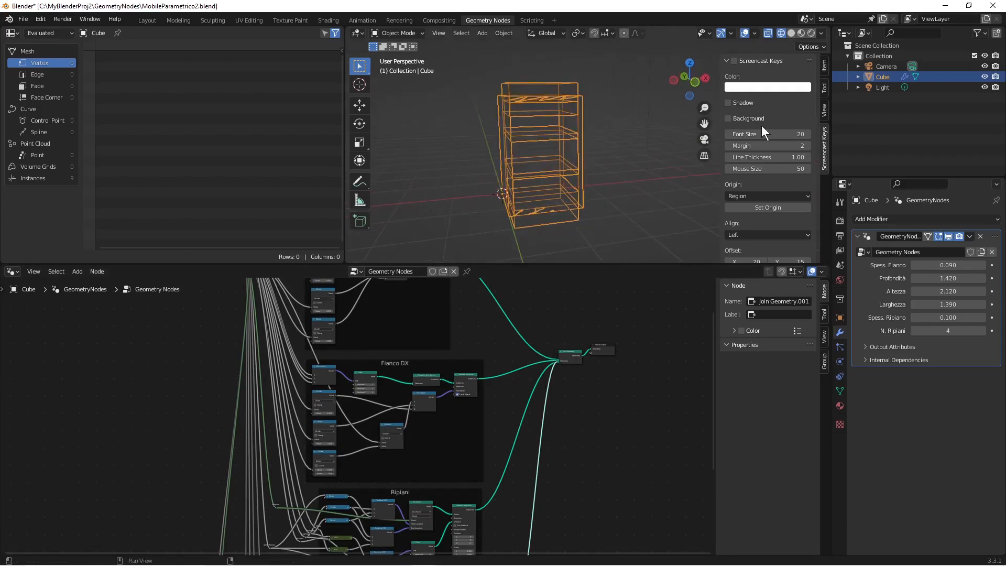
click(791, 34)
Step: Examine the drawer fronts on the cabinet and the start and end location inputs of the N. Cassetti node
mouse_move(670, 145)
middle_down()
mouse_move(618, 181)
mouse_move(618, 173)
middle_up()
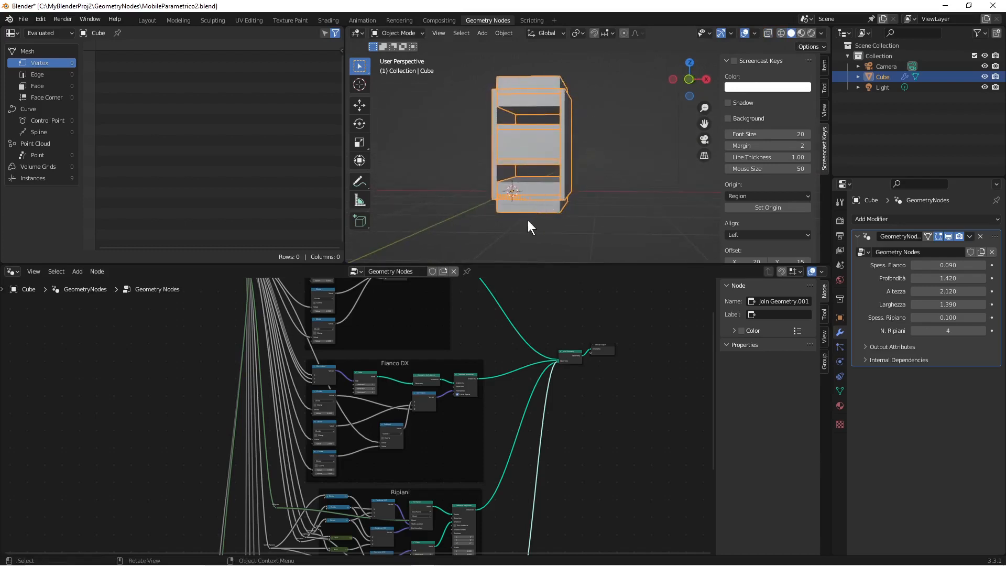
middle_drag(627, 209, 606, 183)
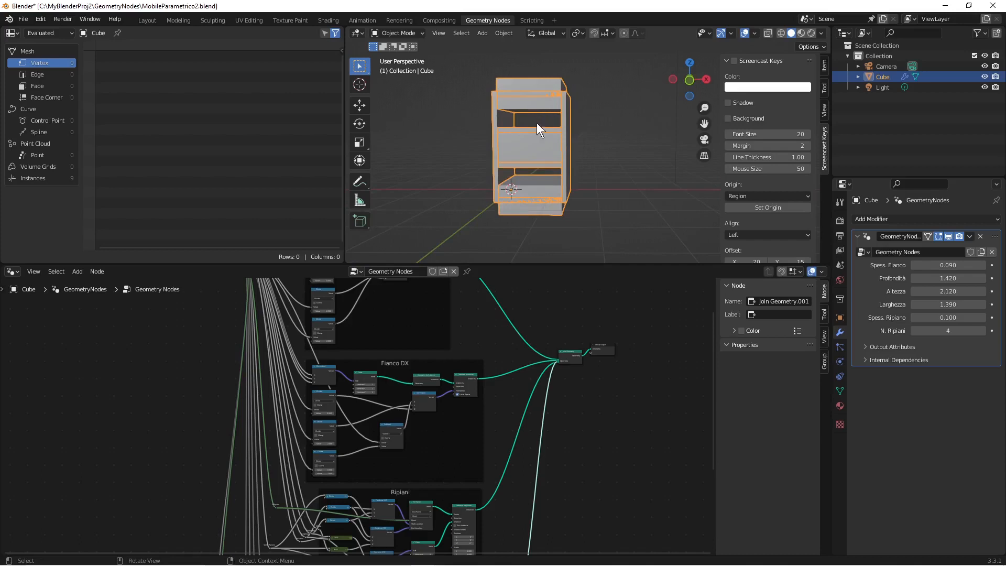
mouse_move(545, 121)
middle_down()
mouse_move(583, 158)
mouse_move(552, 151)
mouse_move(530, 118)
middle_up()
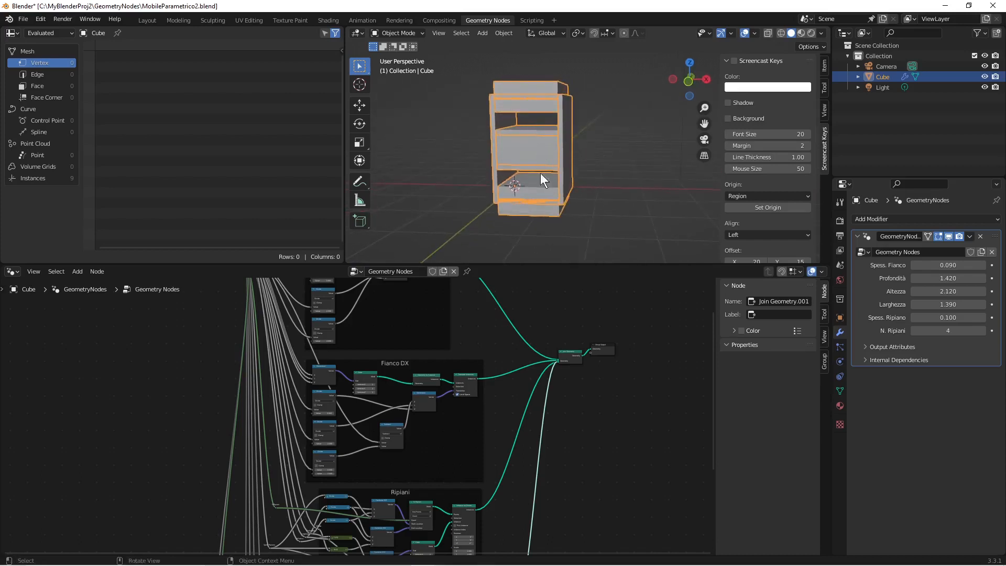
scroll(457, 407, down, 1)
middle_drag(456, 418, 483, 365)
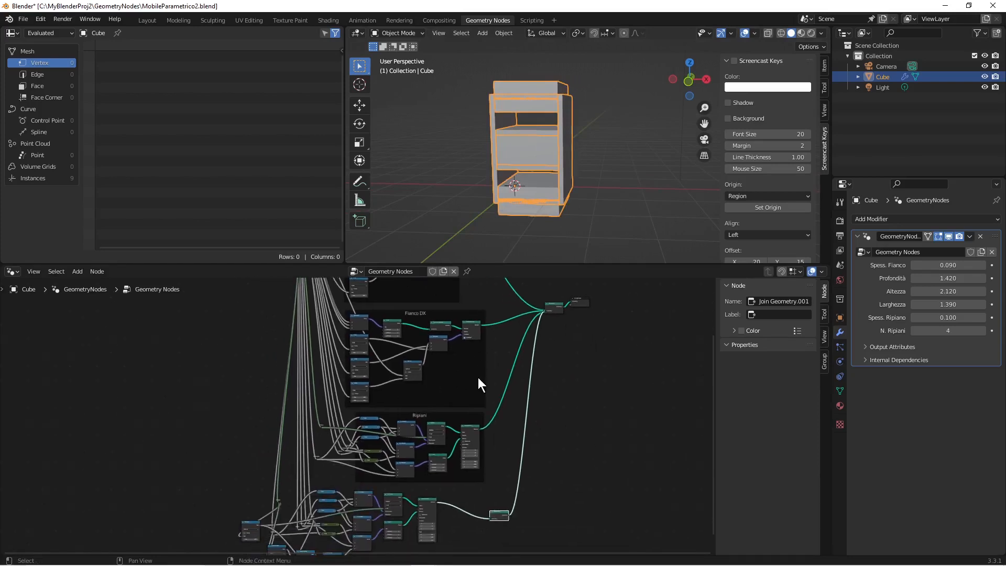
scroll(477, 377, up, 4)
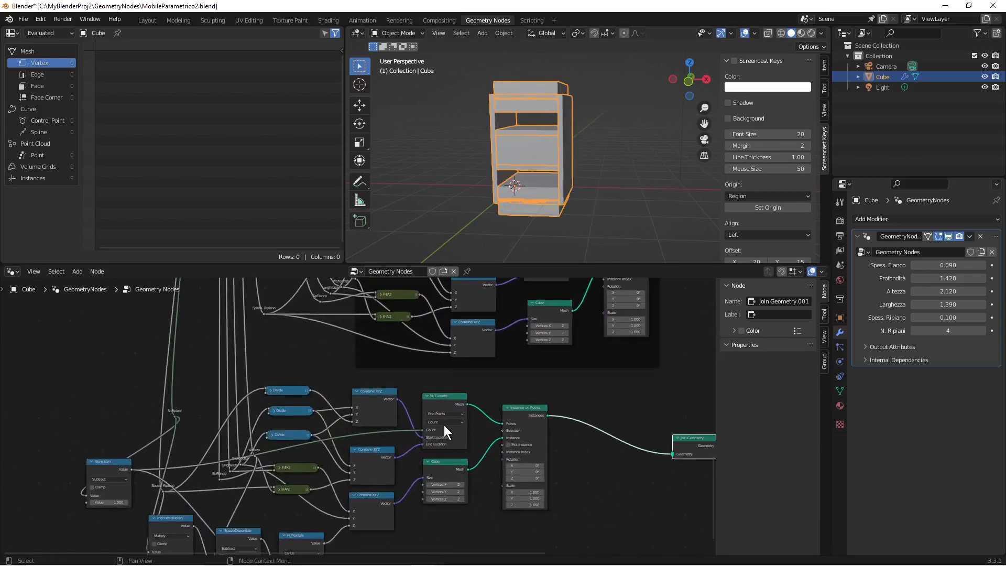
scroll(444, 425, up, 1)
drag(455, 393, 456, 384)
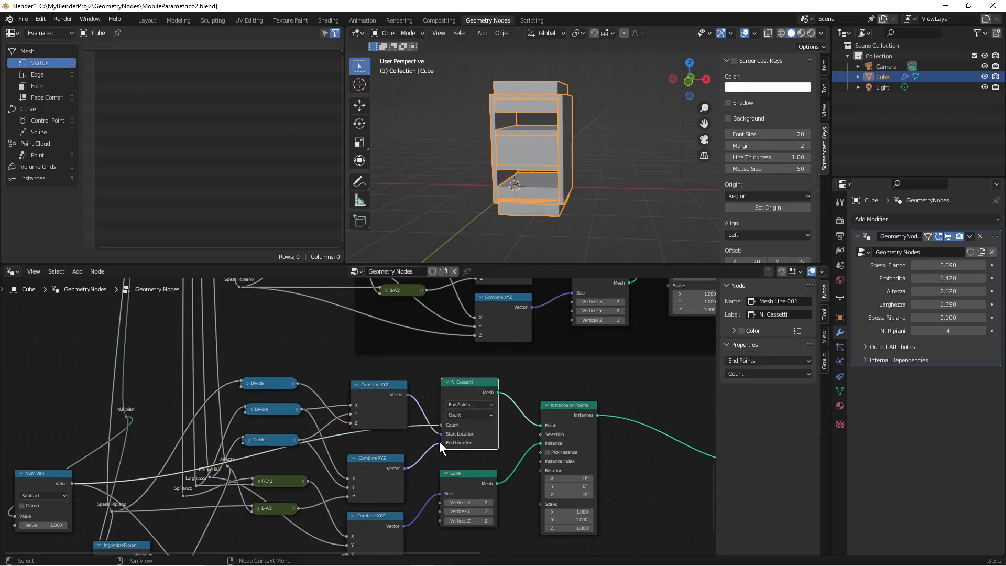
mouse_move(481, 446)
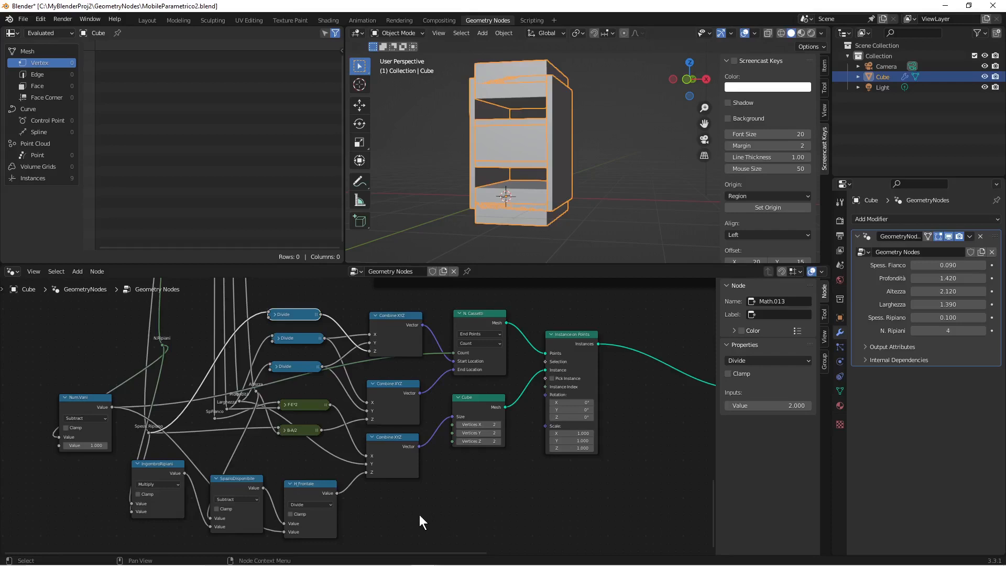
Step: Examine H_Frontale's link to the Combine XYZ Z input and check the drawer fronts' vertical placement in front view
scroll(417, 514, up, 1)
middle_drag(413, 515, 384, 462)
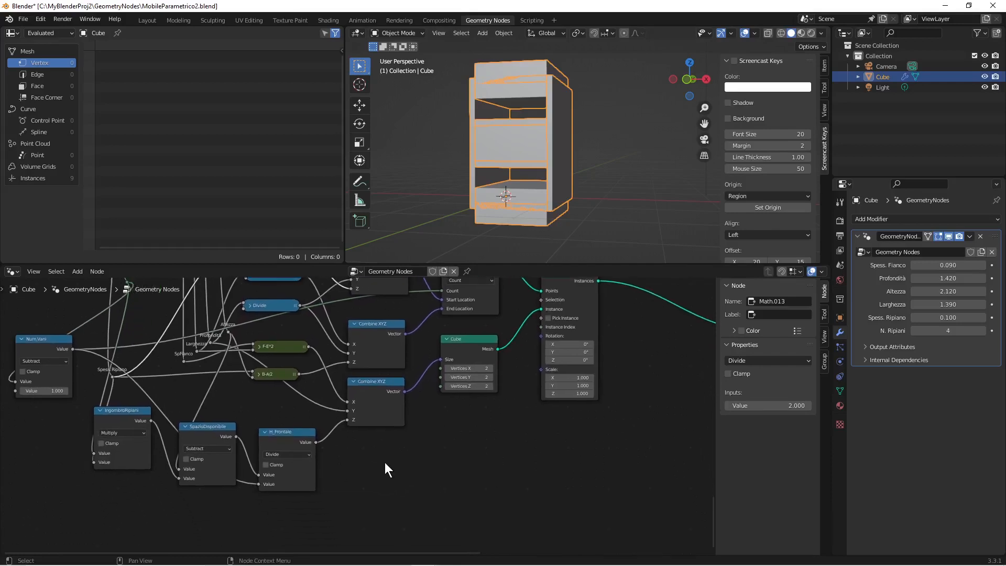
scroll(385, 462, up, 1)
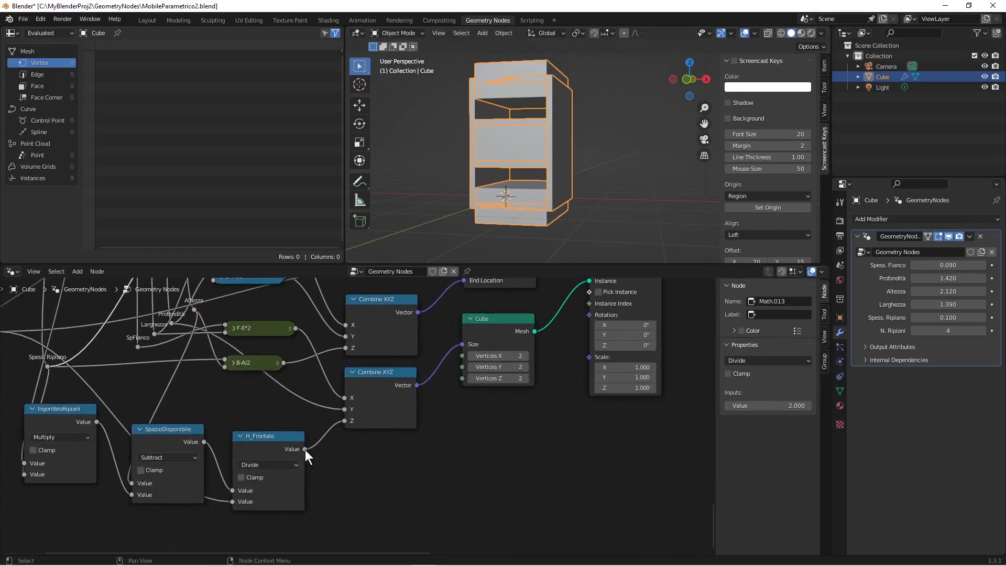
mouse_move(344, 421)
mouse_down()
mouse_move(325, 448)
mouse_move(343, 420)
mouse_up()
mouse_move(344, 420)
mouse_down()
mouse_move(326, 454)
mouse_move(328, 425)
mouse_move(341, 421)
mouse_up()
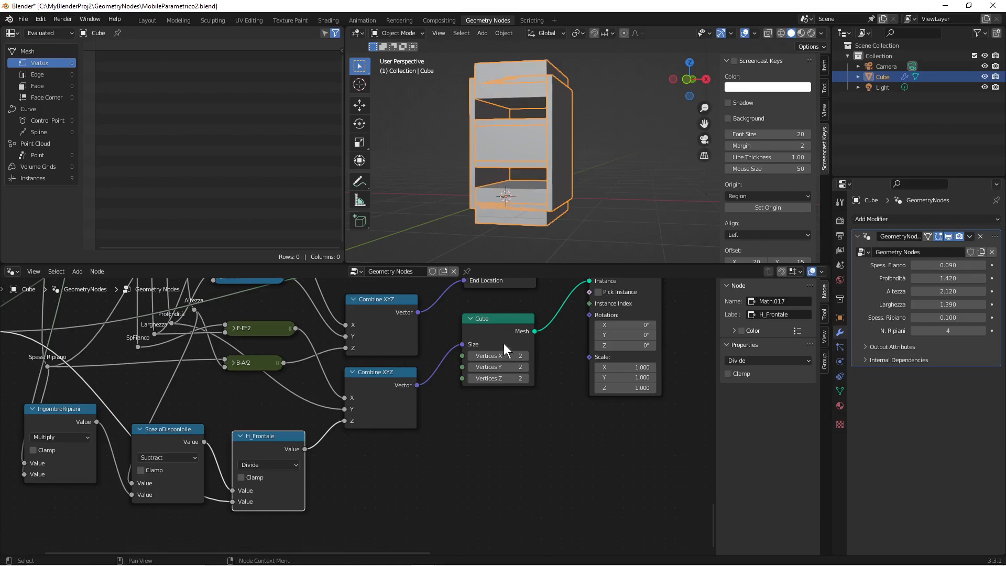
scroll(477, 434, down, 1)
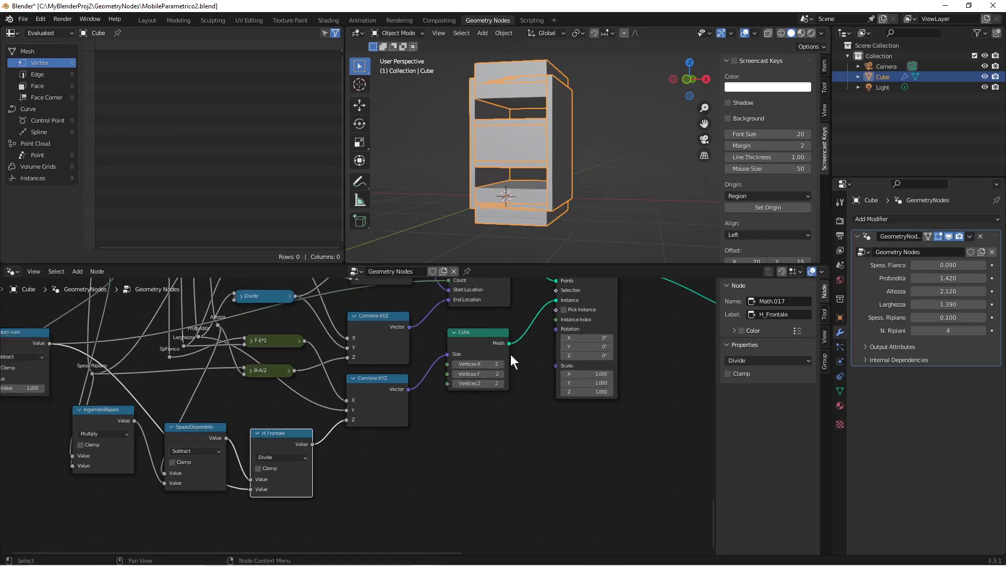
key(KP_1)
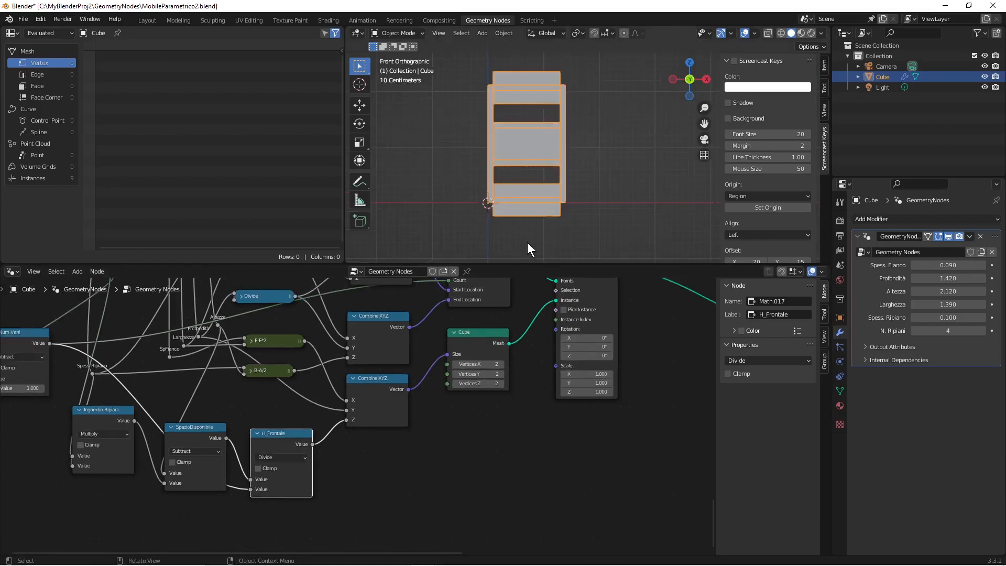
scroll(524, 242, up, 2)
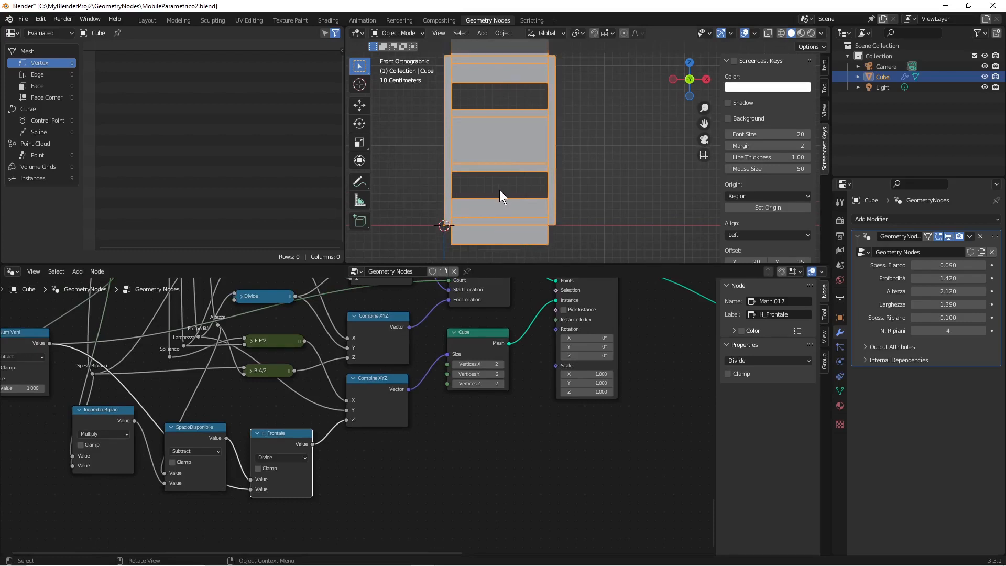
scroll(513, 97, down, 1)
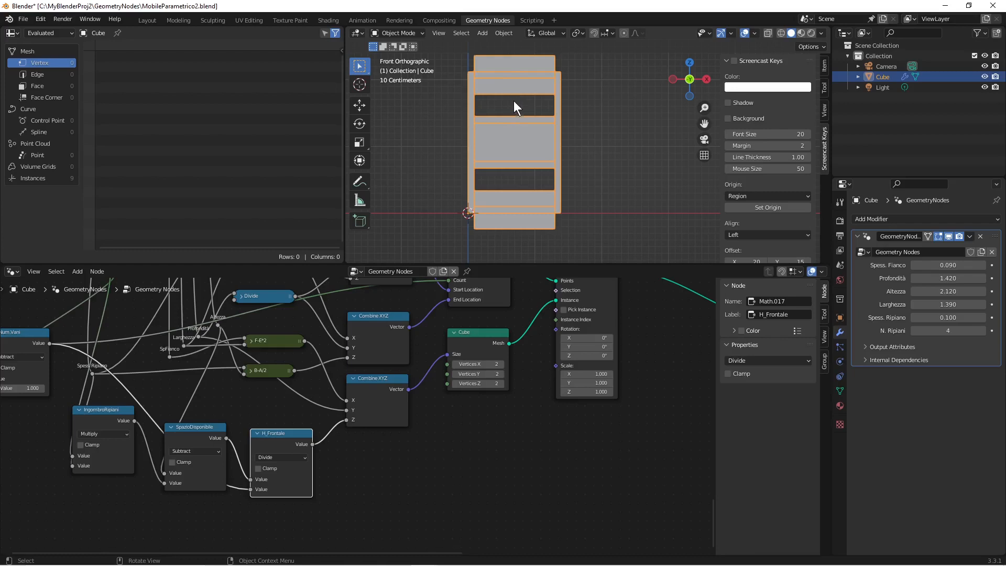
scroll(547, 227, down, 1)
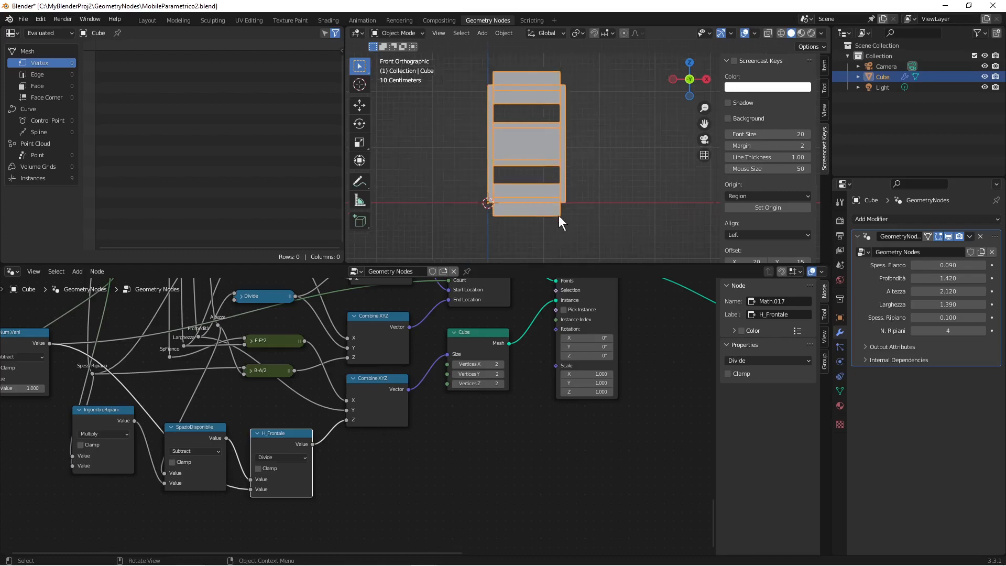
middle_drag(590, 215, 533, 181)
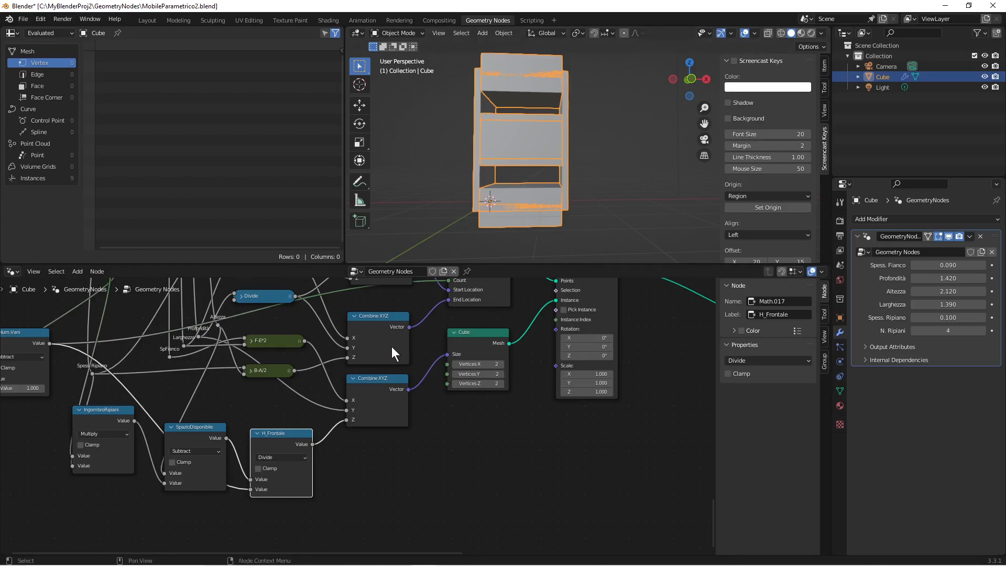
Step: Duplicate the lowest collapsed Divide node and place the copy to the right of H_Frontale
scroll(406, 334, down, 3)
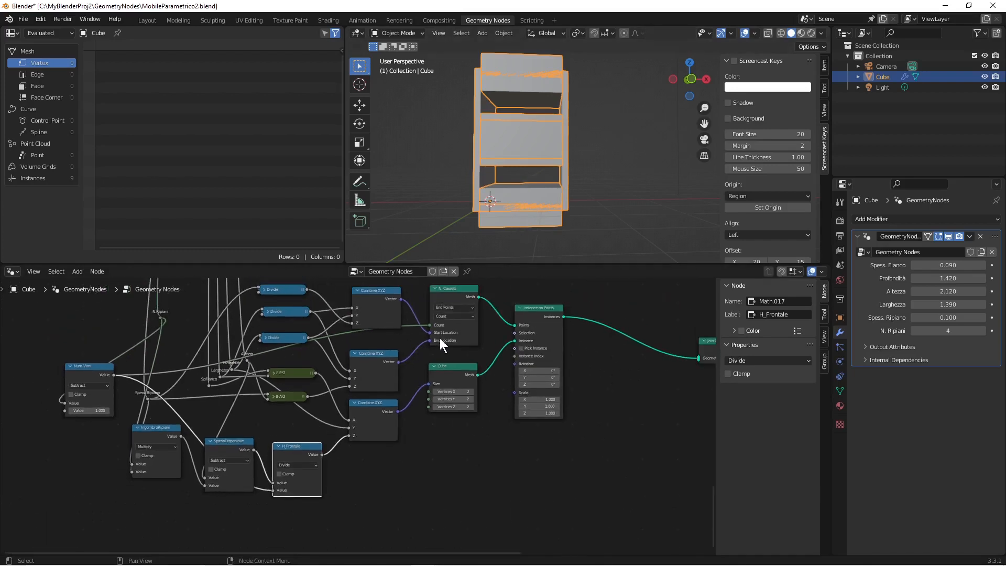
mouse_move(448, 429)
middle_down()
mouse_move(470, 415)
mouse_move(432, 423)
mouse_move(444, 437)
middle_up()
scroll(442, 441, up, 1)
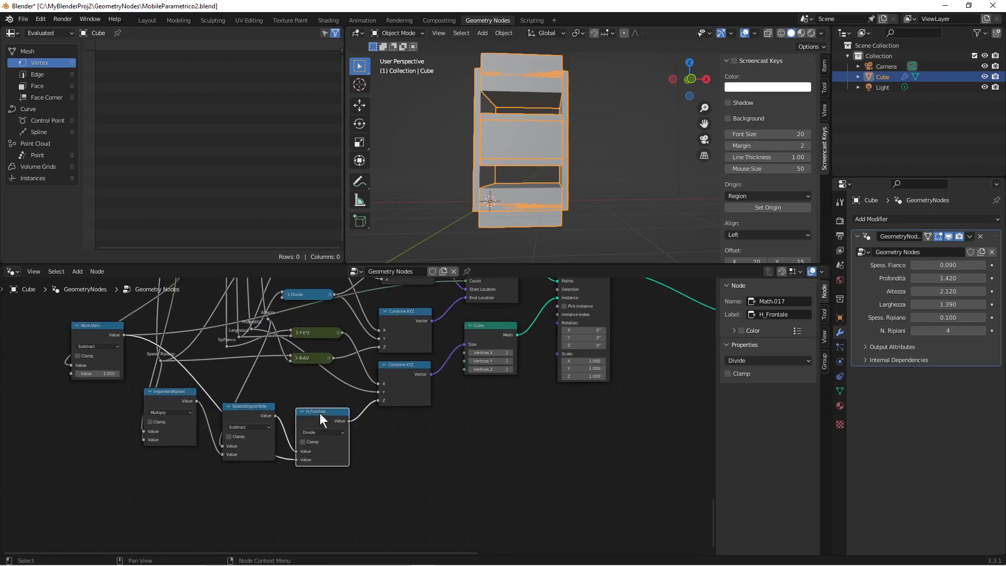
click(309, 291)
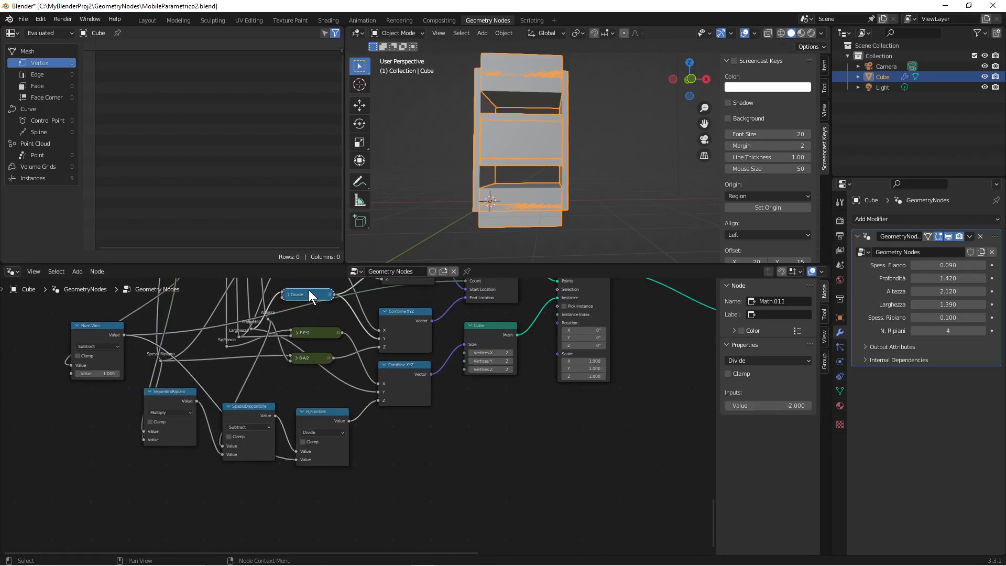
right_click(309, 290)
click(309, 290)
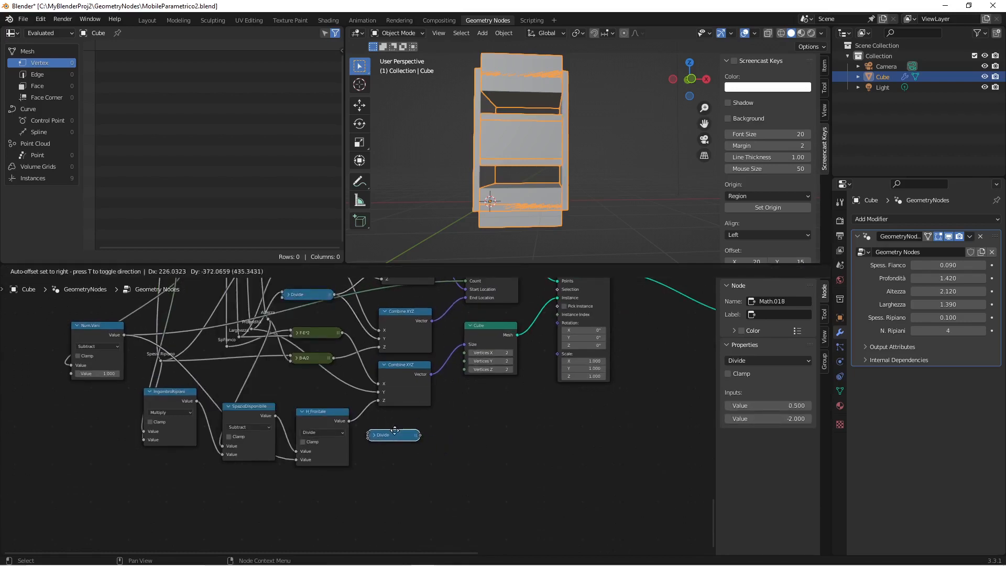
click(377, 434)
Step: Expand the copied Divide node and set its second value to 2
click(374, 433)
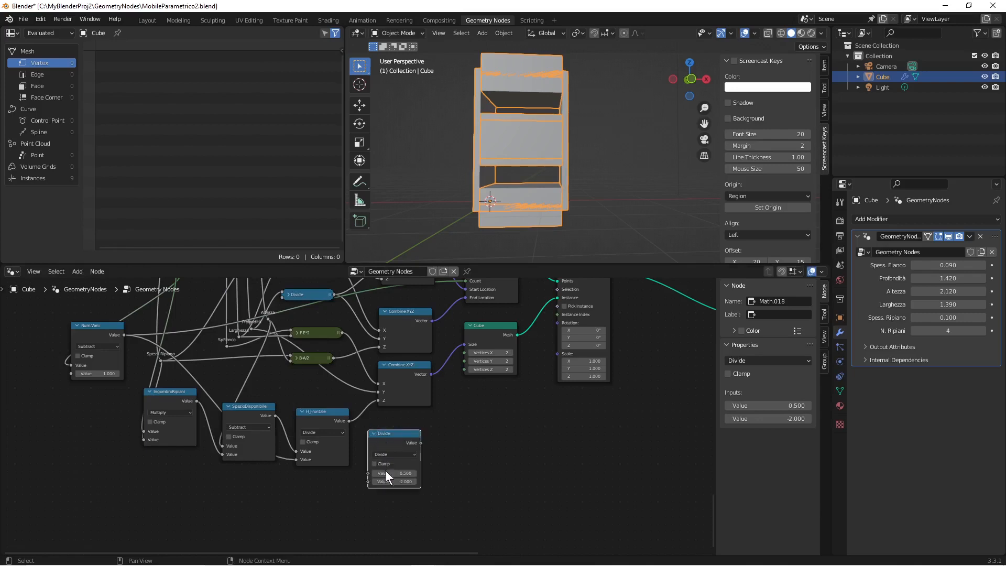
click(396, 481)
text(2)
key(Return)
drag(403, 436, 409, 432)
Step: Connect the H_Frontale output to the copied Divide node's first value and collapse the node
drag(349, 420, 369, 470)
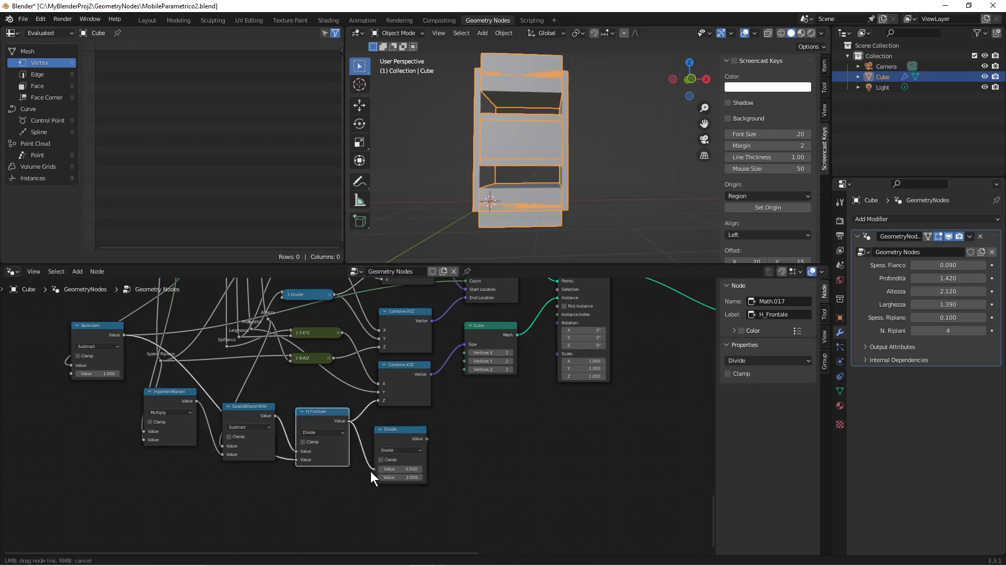
drag(370, 470, 372, 469)
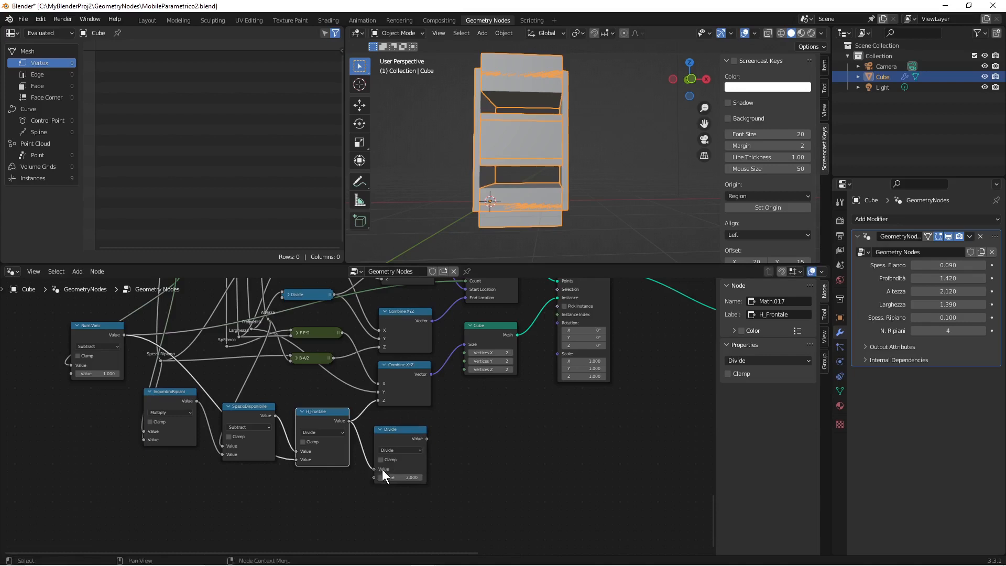
click(381, 429)
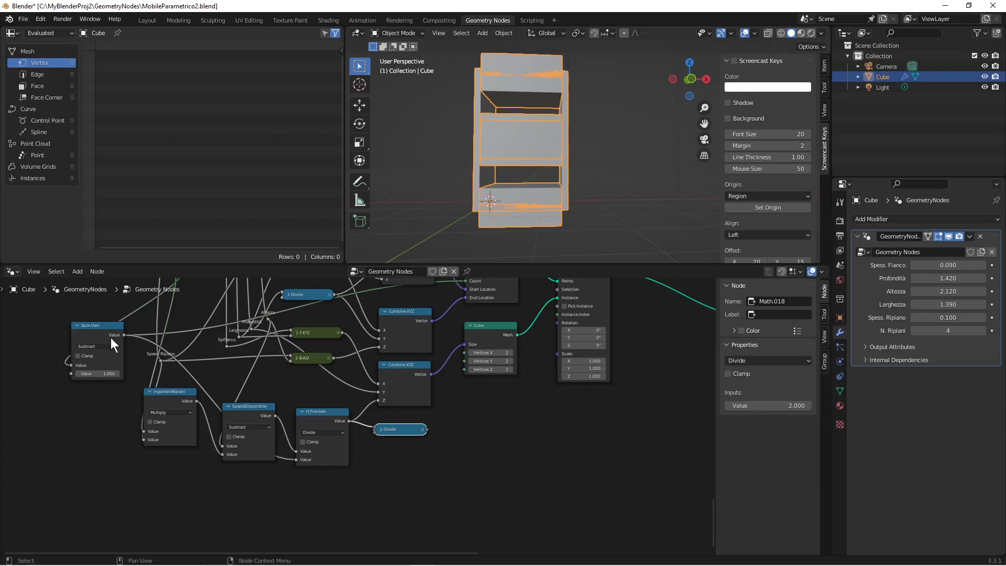
Step: Duplicate a collapsed Divide node, place the copy beside the Divide node fed by H_Frontale, and change its operation to Add
key(shift+a)
click(301, 294)
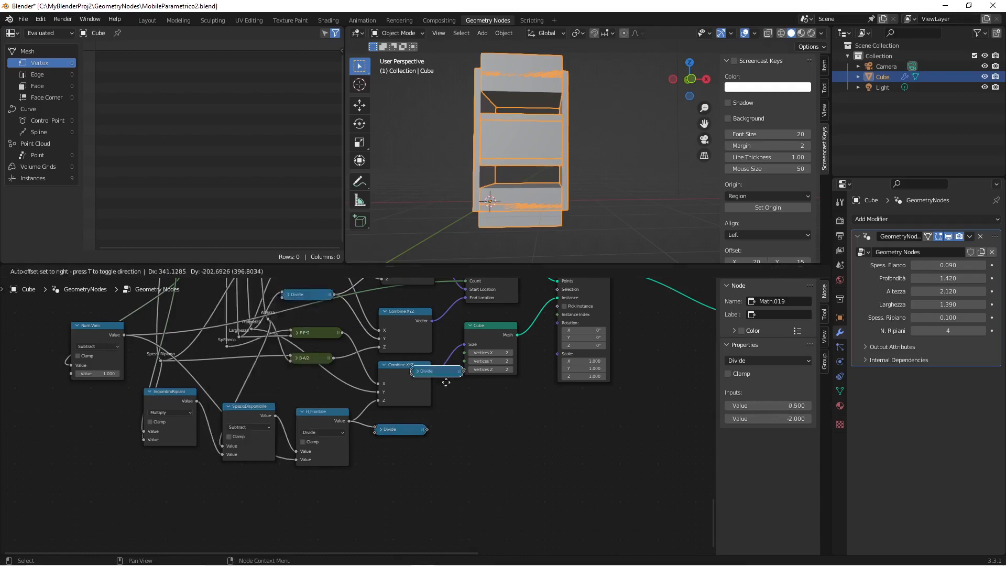
click(463, 428)
click(478, 449)
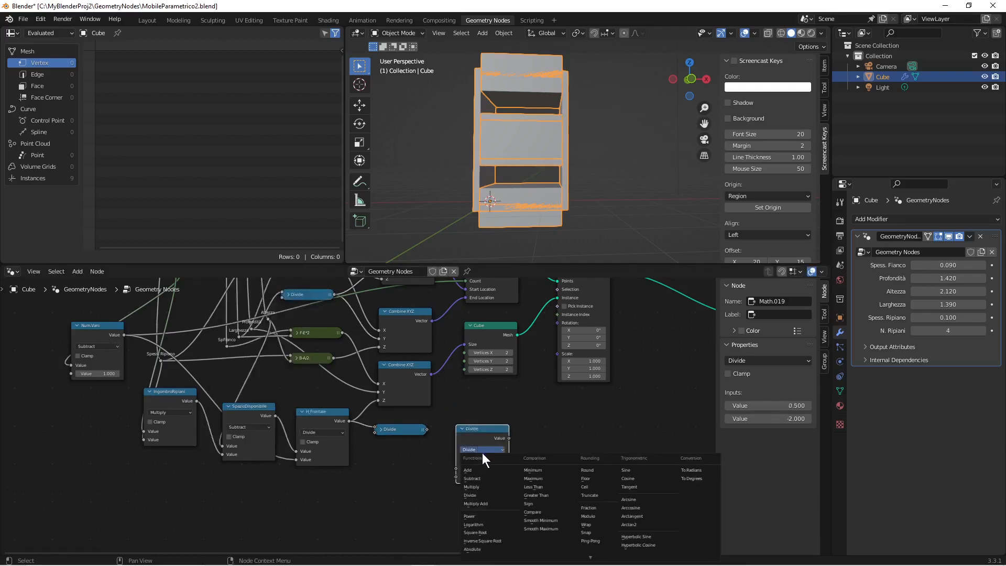
scroll(479, 468, up, 1)
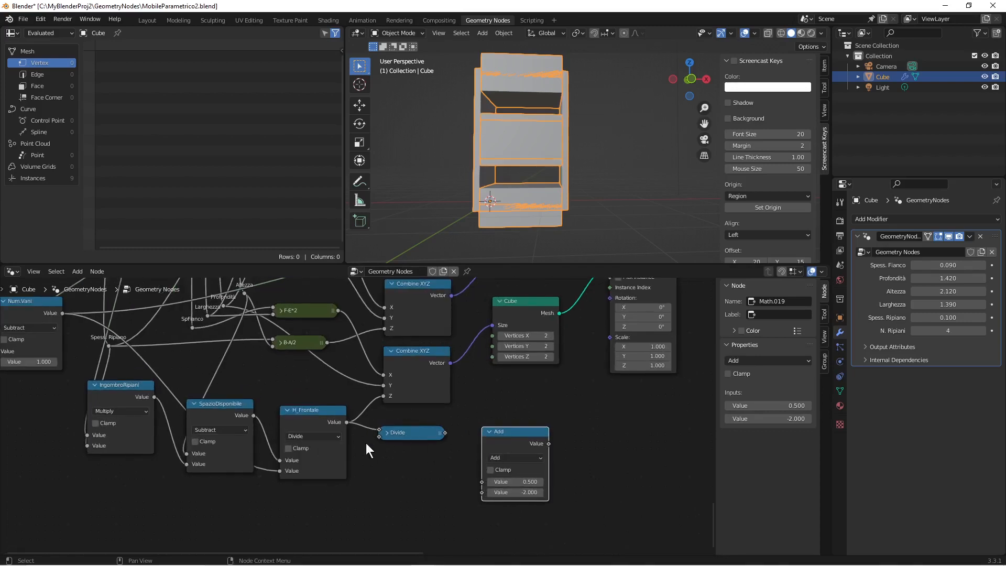
Step: Connect the halved H_Frontale Divide and the Spess. Ripiano reroute to the Add node's two values, collapse it and tidy both nodes
drag(445, 432, 455, 439)
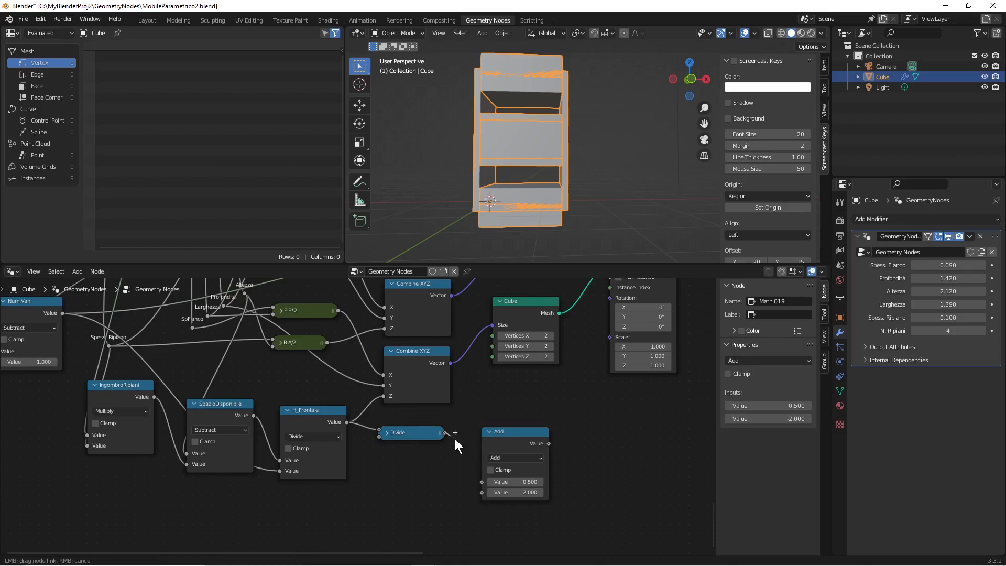
drag(489, 483, 490, 450)
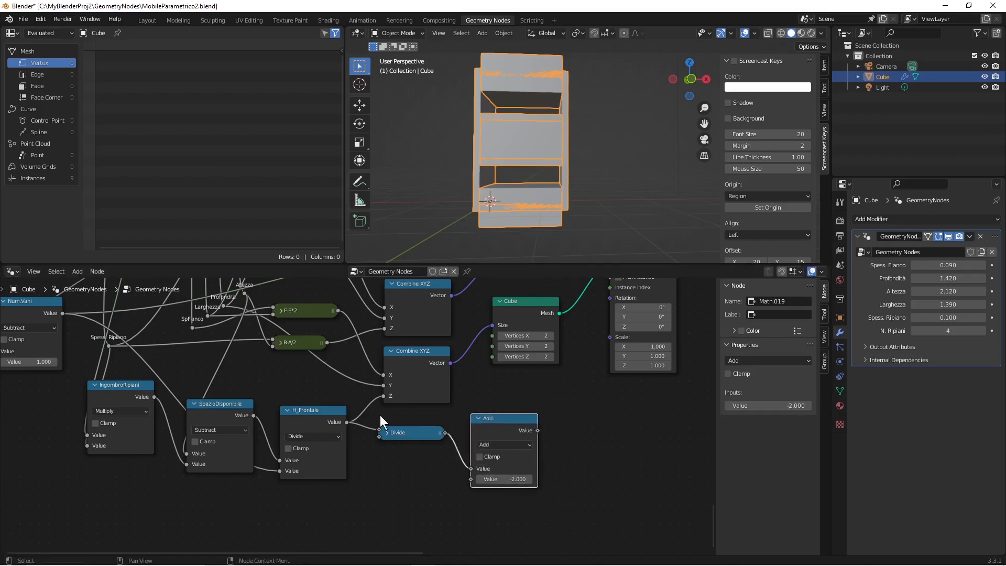
drag(108, 345, 469, 482)
click(492, 419)
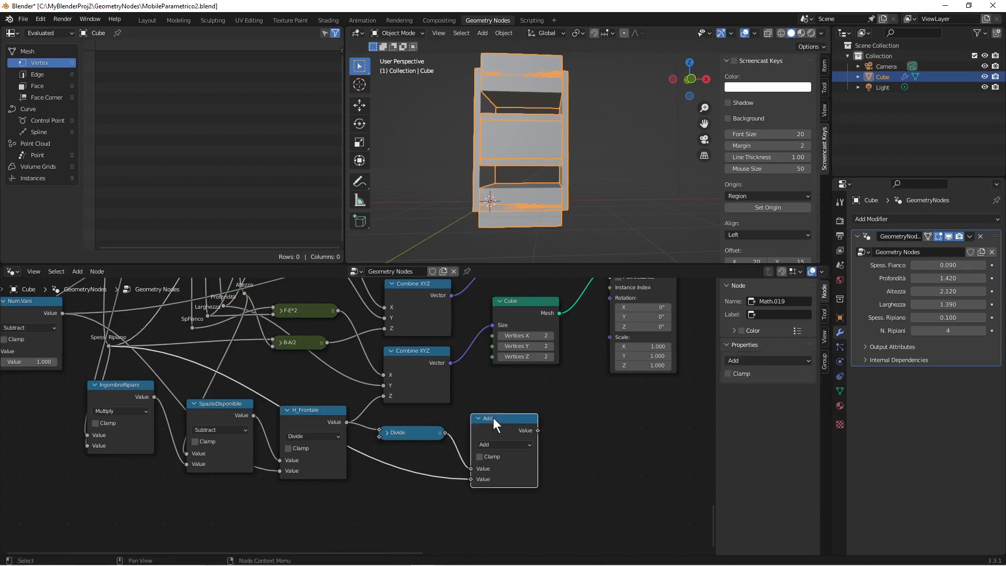
key(h)
drag(490, 431, 441, 469)
drag(415, 432, 406, 433)
Step: Connect the Add output to the Z input of the Combine XYZ feeding the N. Cassetti Start Location
drag(470, 471, 388, 368)
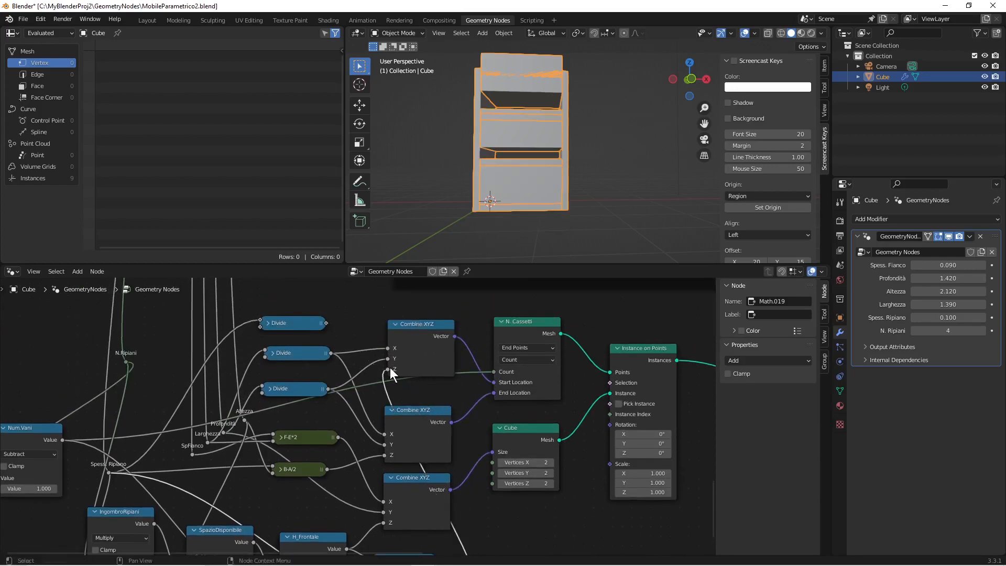
scroll(524, 186, down, 1)
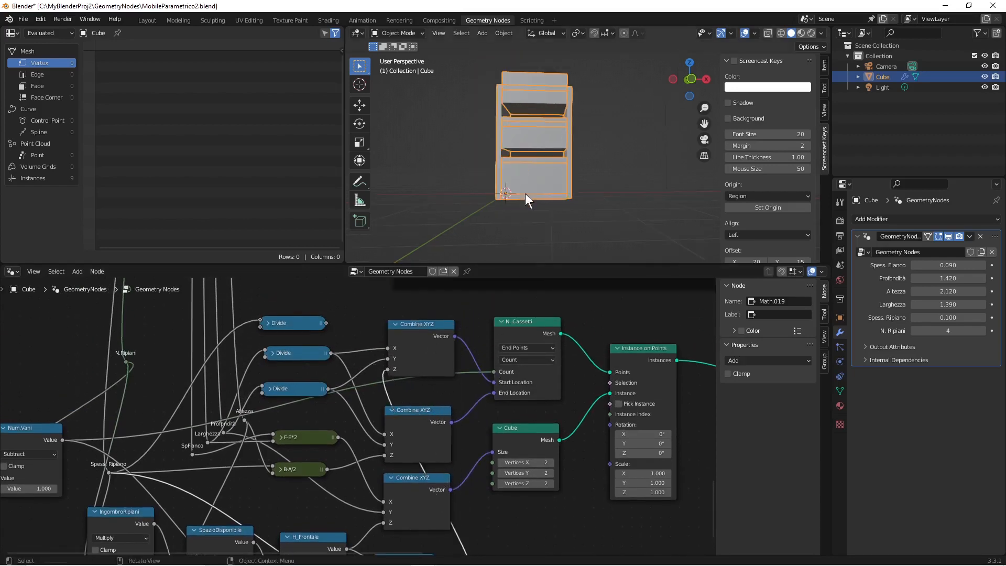
mouse_move(542, 89)
middle_down()
mouse_move(526, 130)
mouse_move(522, 96)
mouse_move(548, 107)
middle_up()
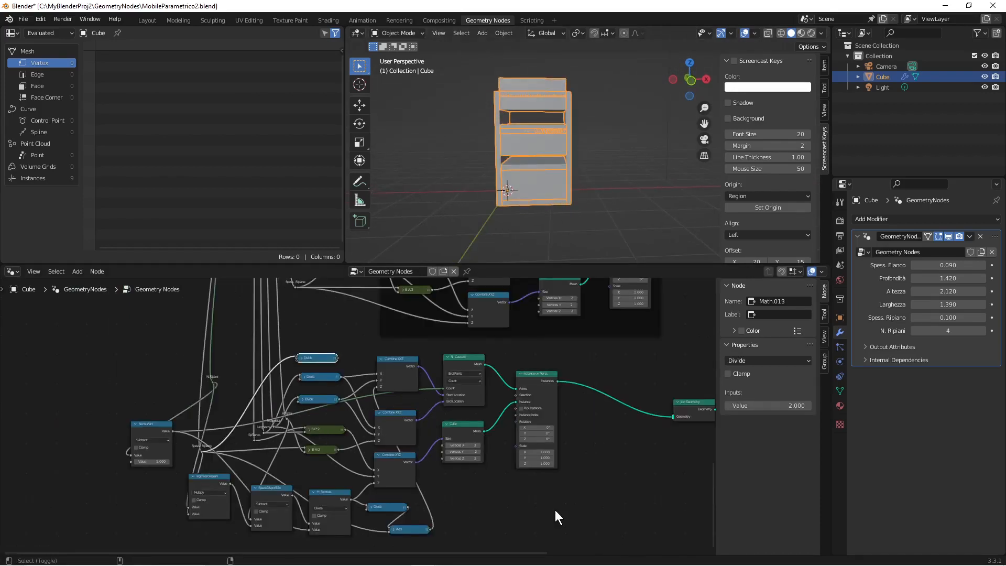
Step: Delete the unused top Divide node and move the halved-height Divide and Add nodes beside the upper Combine XYZ
scroll(555, 510, up, 1)
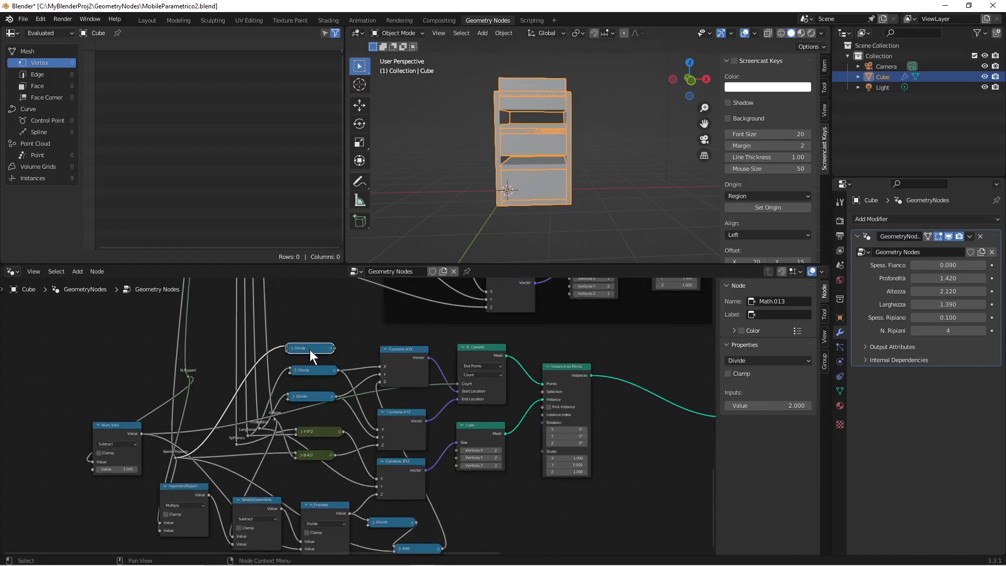
key(x)
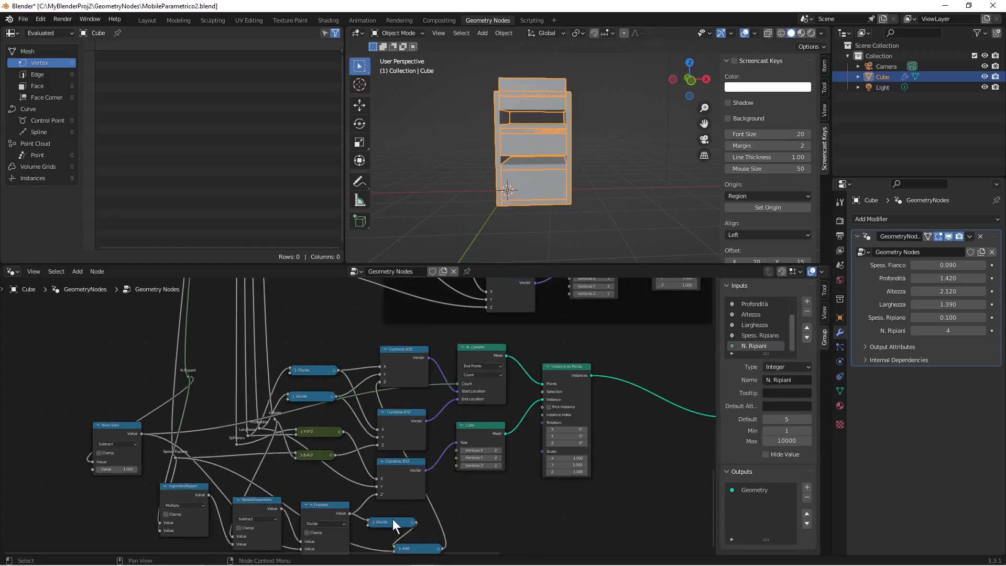
click(392, 519)
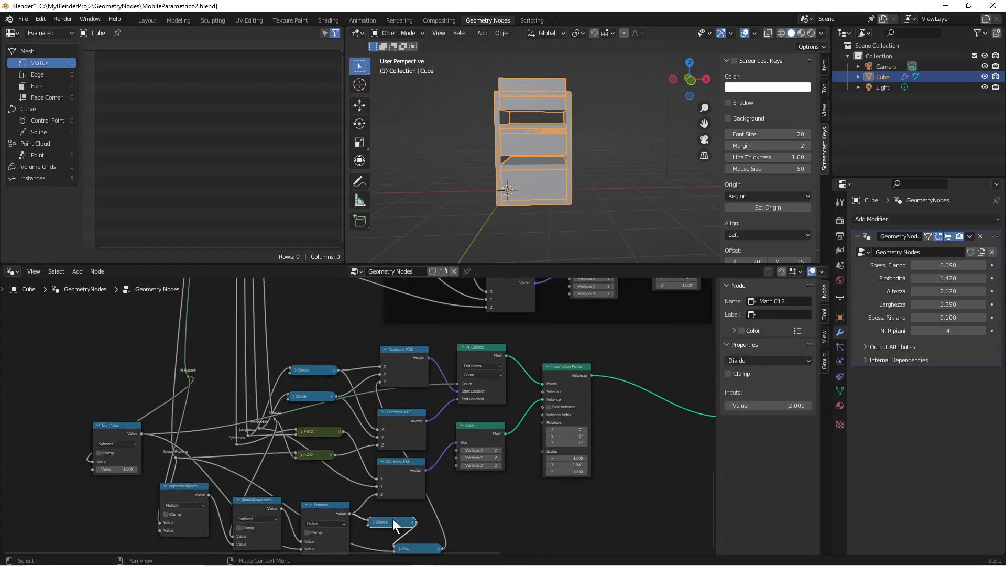
shift+click(421, 548)
key(g)
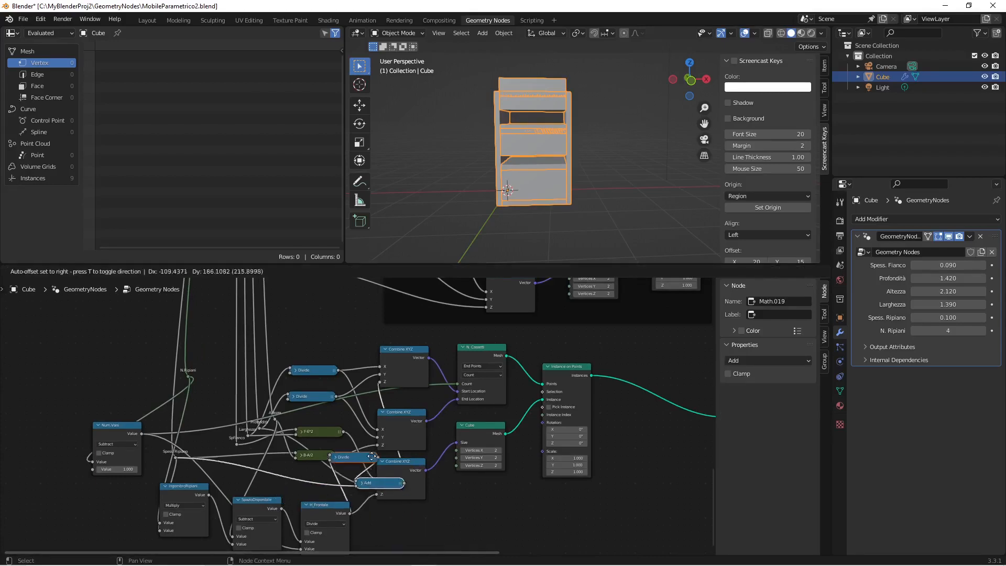
click(344, 339)
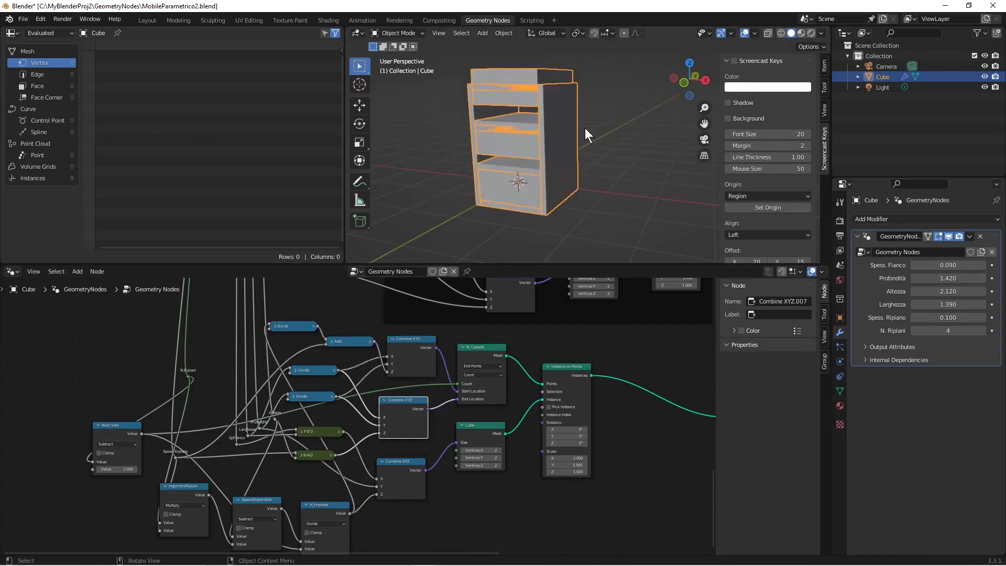
Step: Draw annotation strokes in front view marking the cabinet's full height and the area at its top
key(KP_1)
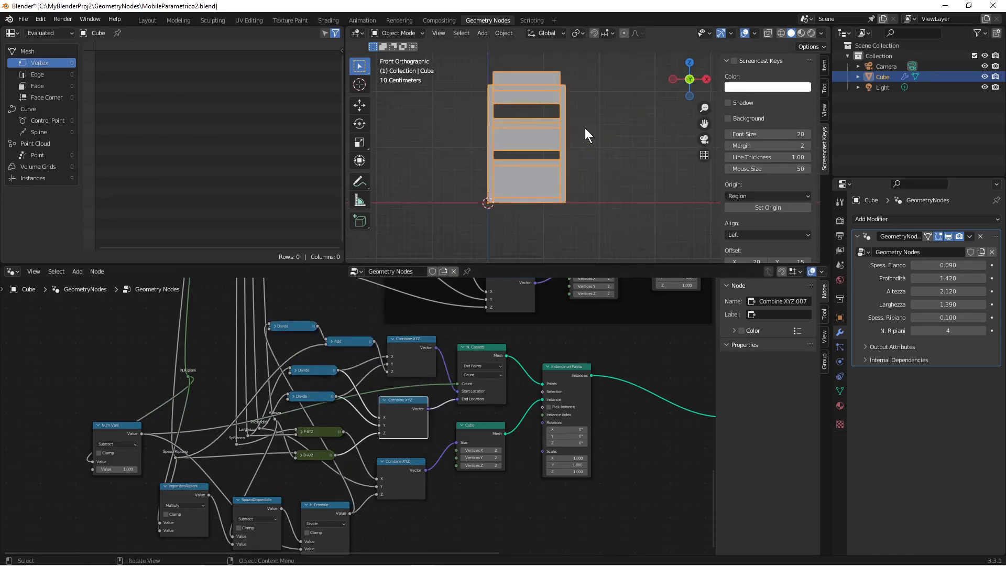
scroll(585, 128, up, 1)
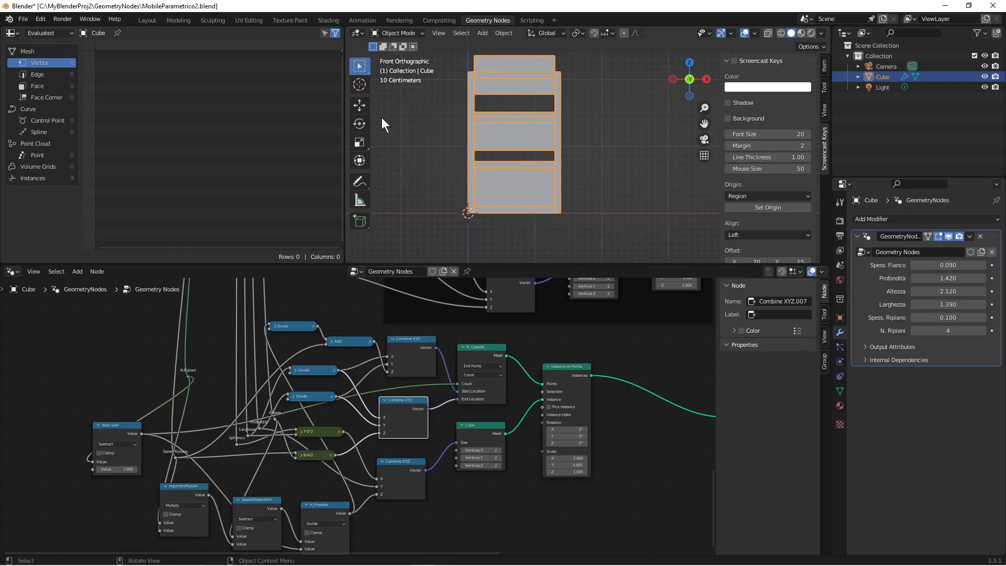
click(359, 183)
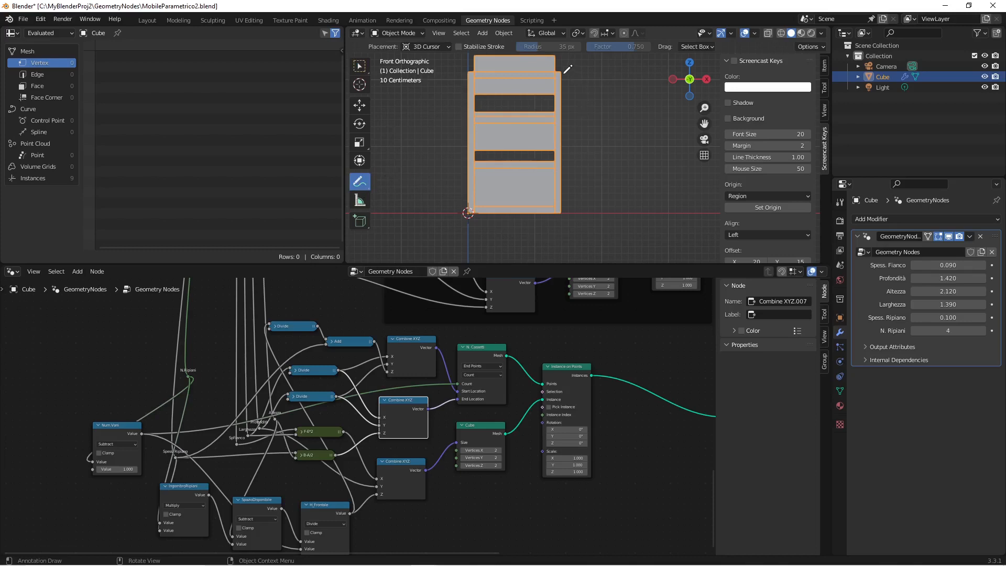
mouse_move(467, 70)
mouse_down()
mouse_move(434, 118)
mouse_move(446, 183)
mouse_move(468, 212)
mouse_up()
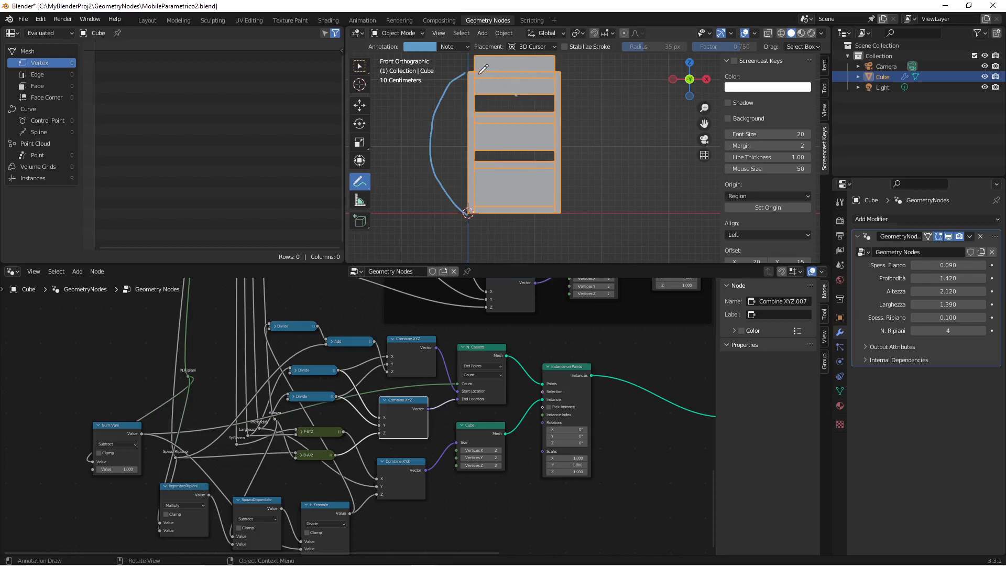
mouse_move(476, 70)
mouse_down()
mouse_move(485, 73)
mouse_move(476, 71)
mouse_up()
mouse_move(461, 95)
mouse_down()
mouse_move(572, 97)
mouse_move(530, 92)
mouse_move(528, 107)
mouse_move(537, 82)
mouse_up()
drag(496, 68, 495, 72)
Step: Erase the annotation strokes around the cabinet
mouse_move(363, 186)
mouse_down()
mouse_move(412, 250)
mouse_move(428, 208)
mouse_move(436, 247)
mouse_up()
mouse_move(448, 202)
mouse_down()
mouse_move(444, 114)
mouse_move(556, 87)
mouse_move(521, 108)
mouse_up()
right_click(591, 125)
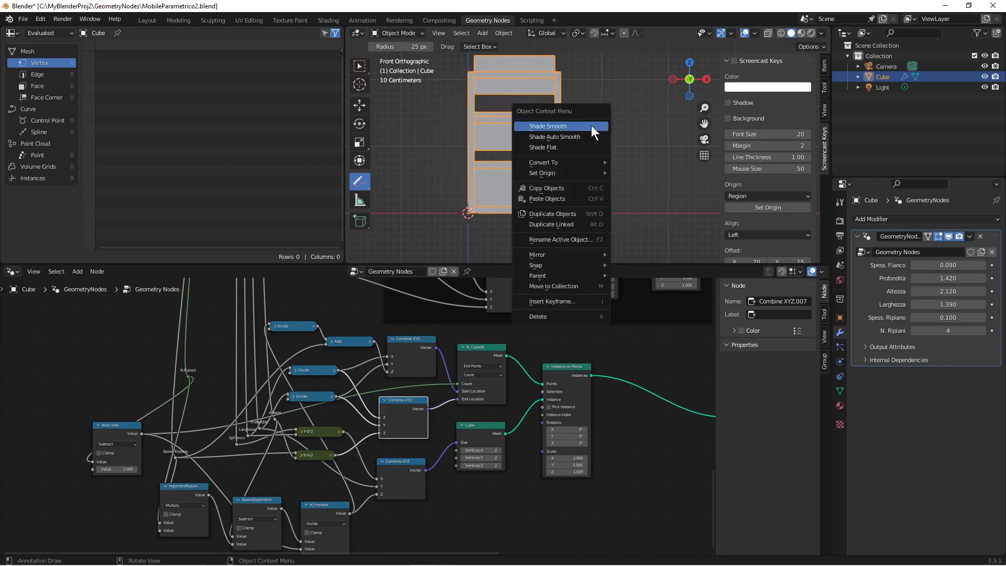
Step: Duplicate a collapsed Divide node, place the copy expanded to the right of H_Frontale, and change its operation to Subtract
scroll(407, 456, down, 1)
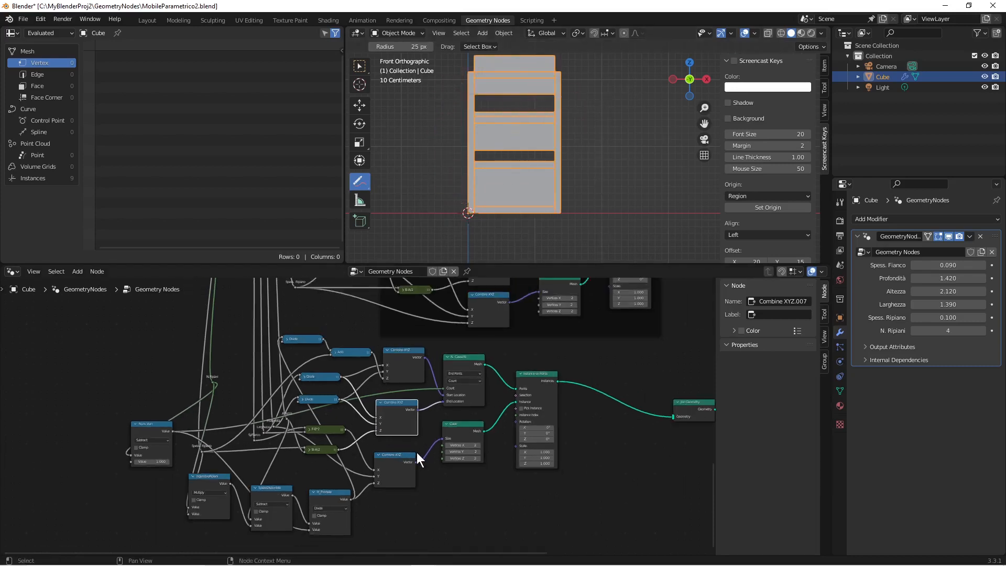
middle_drag(424, 465, 421, 408)
scroll(422, 413, up, 2)
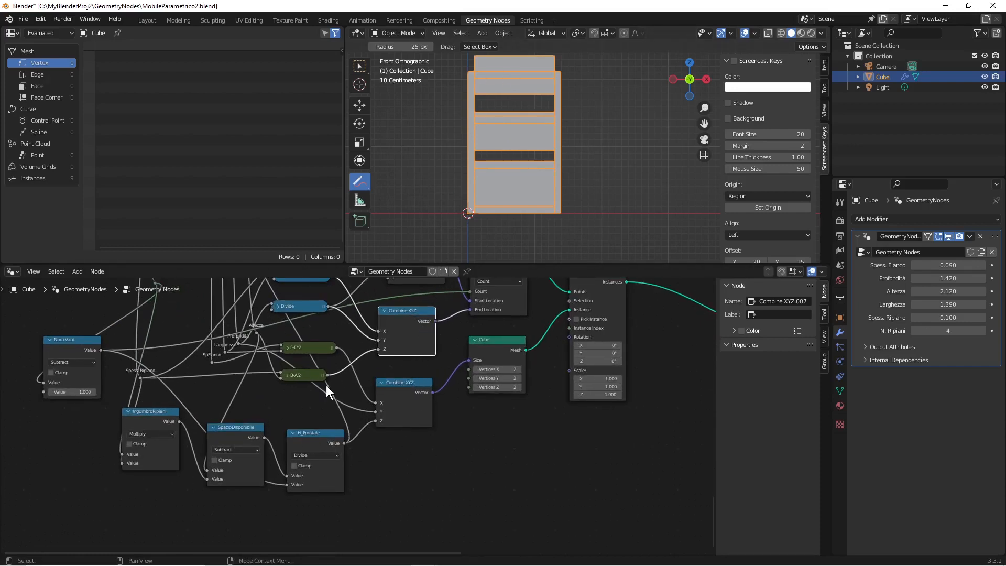
scroll(326, 385, down, 1)
click(312, 293)
right_click(312, 293)
click(312, 293)
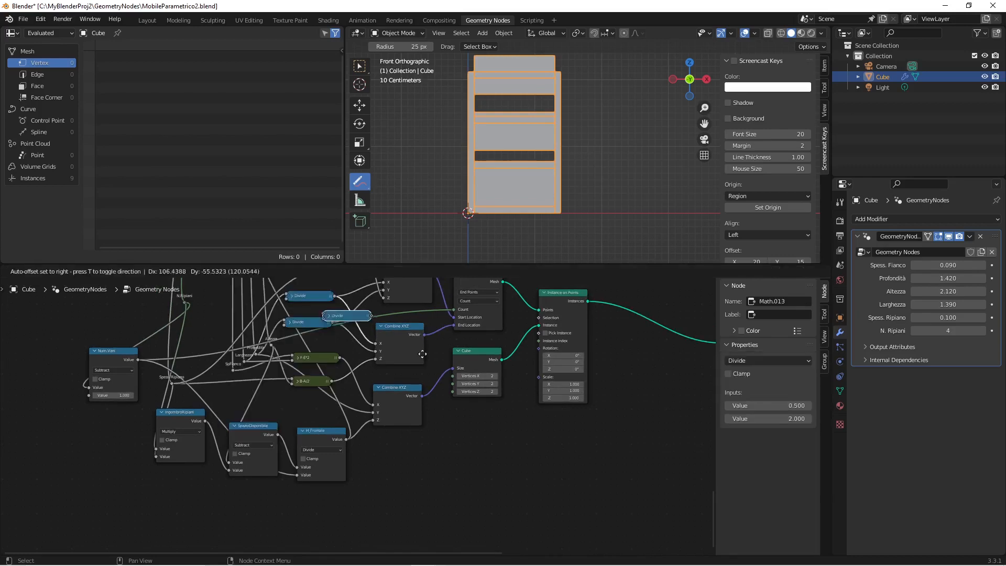
click(412, 447)
click(391, 450)
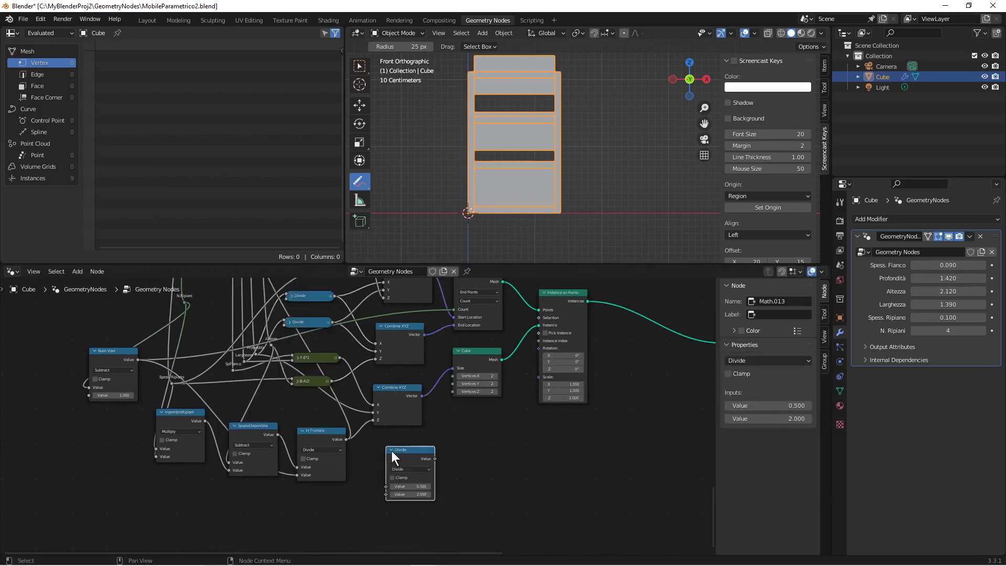
click(410, 468)
click(408, 387)
drag(405, 447, 409, 433)
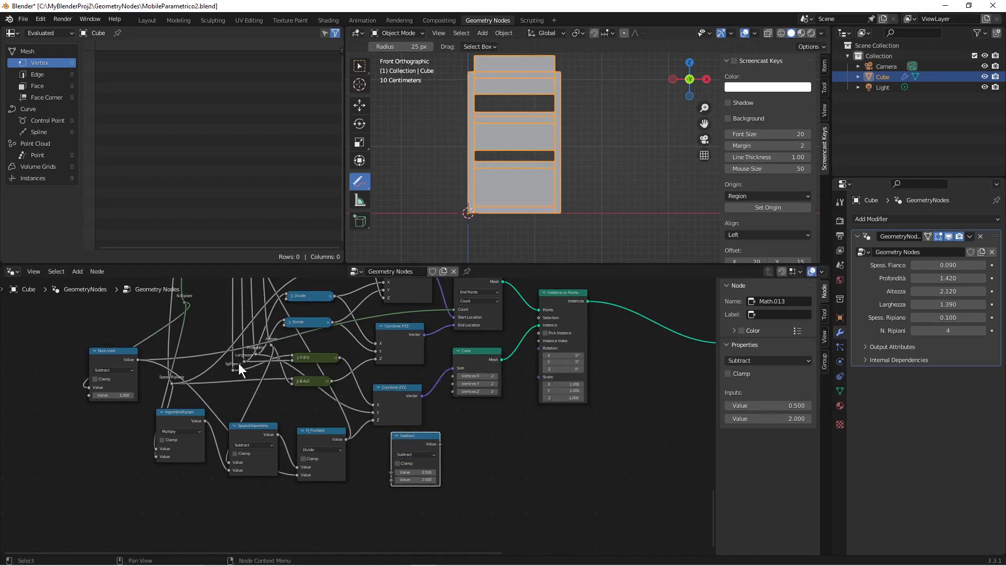
Step: Connect the Altezza reroute to the Subtract node's first value and the Spess. Ripiano reroute to its second
scroll(238, 363, up, 1)
click(257, 332)
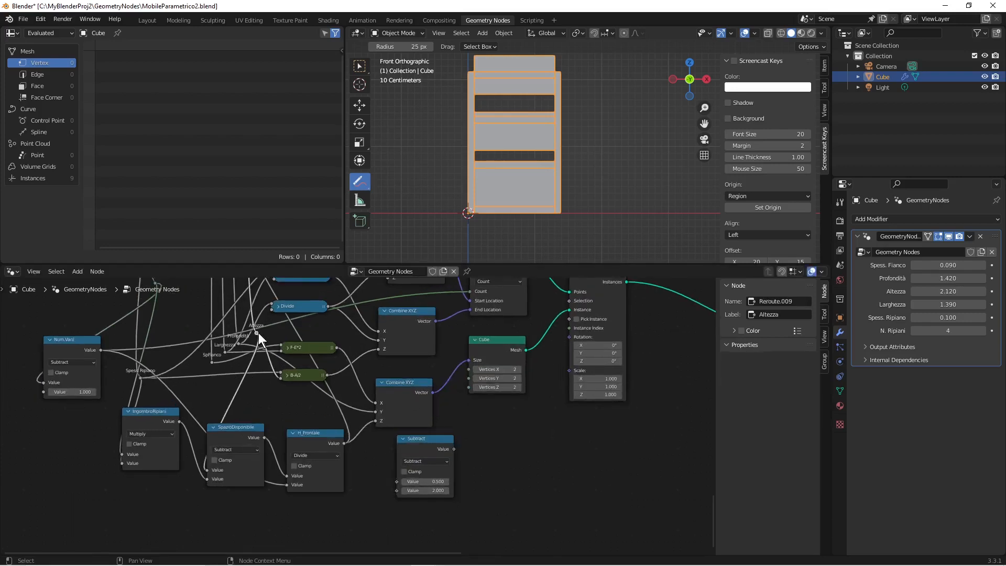
drag(259, 333, 391, 481)
drag(416, 442, 414, 444)
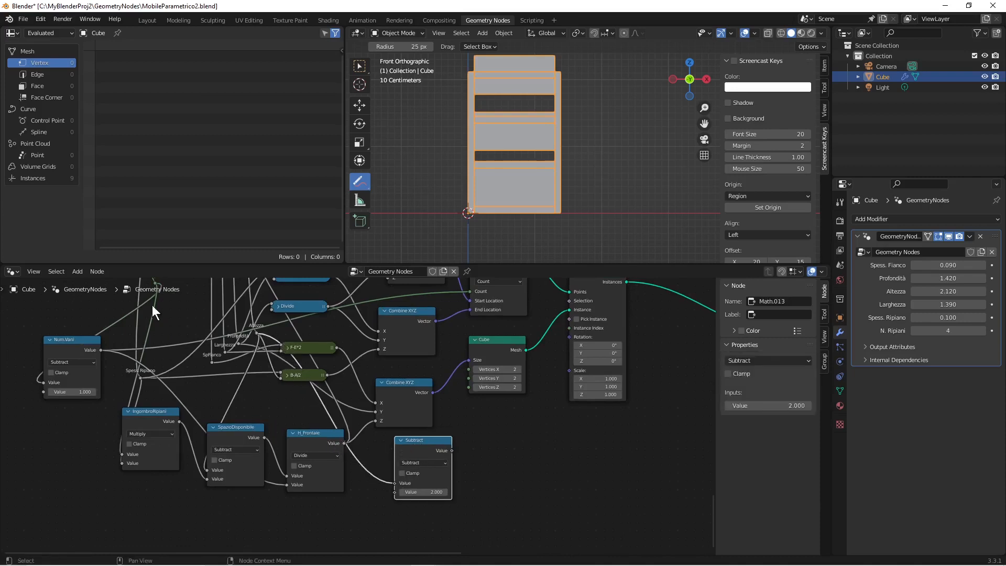
click(140, 378)
drag(140, 378, 394, 491)
drag(414, 443, 401, 446)
Step: Duplicate the Subtract node to its right and connect the original's output to the copy's first value
right_click(401, 447)
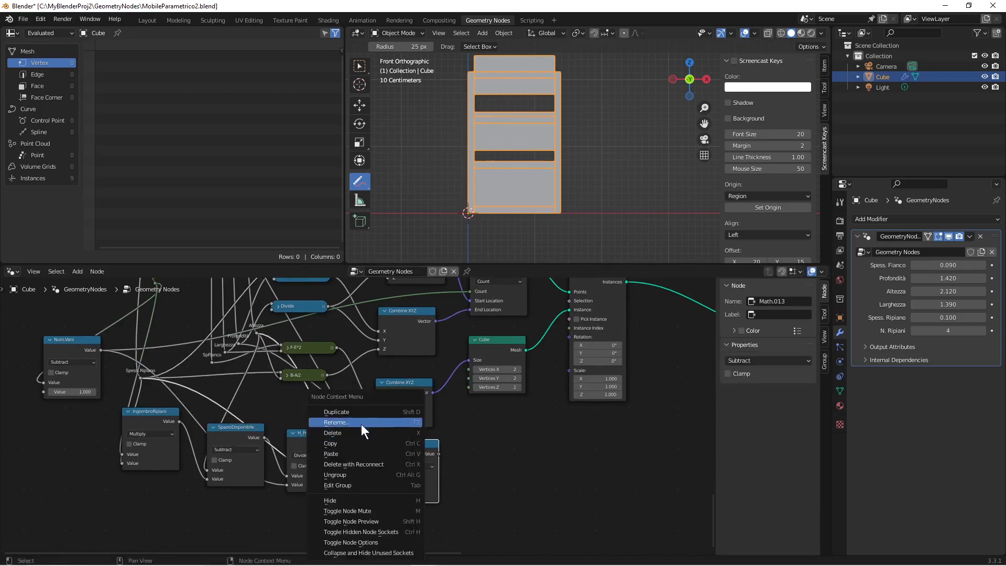
click(341, 411)
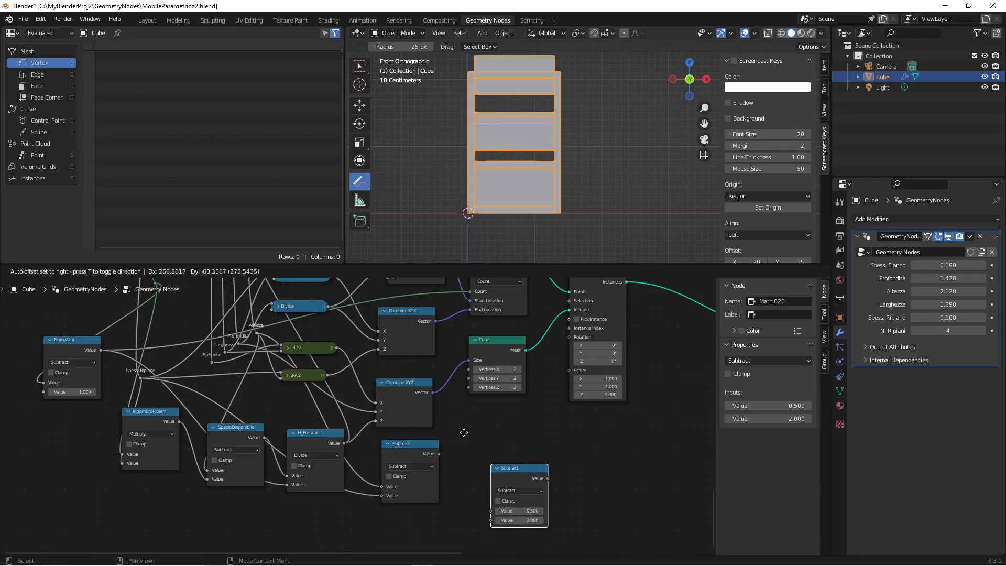
click(441, 417)
mouse_move(486, 444)
mouse_down()
mouse_move(459, 486)
mouse_move(484, 451)
mouse_up()
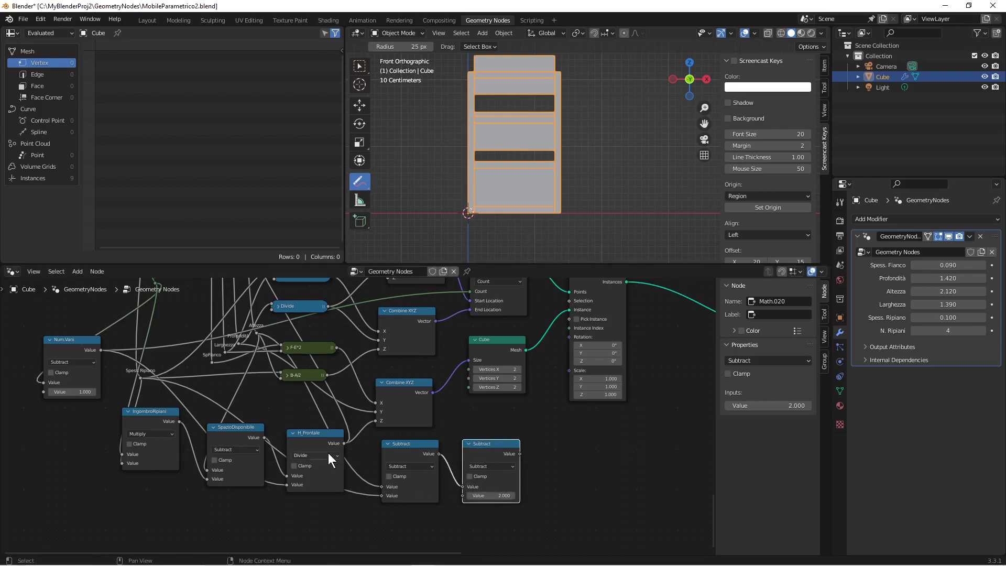
Step: Connect the halved H_Frontale Divide output to the second Subtract node's second value
drag(317, 436, 307, 435)
scroll(334, 420, down, 2)
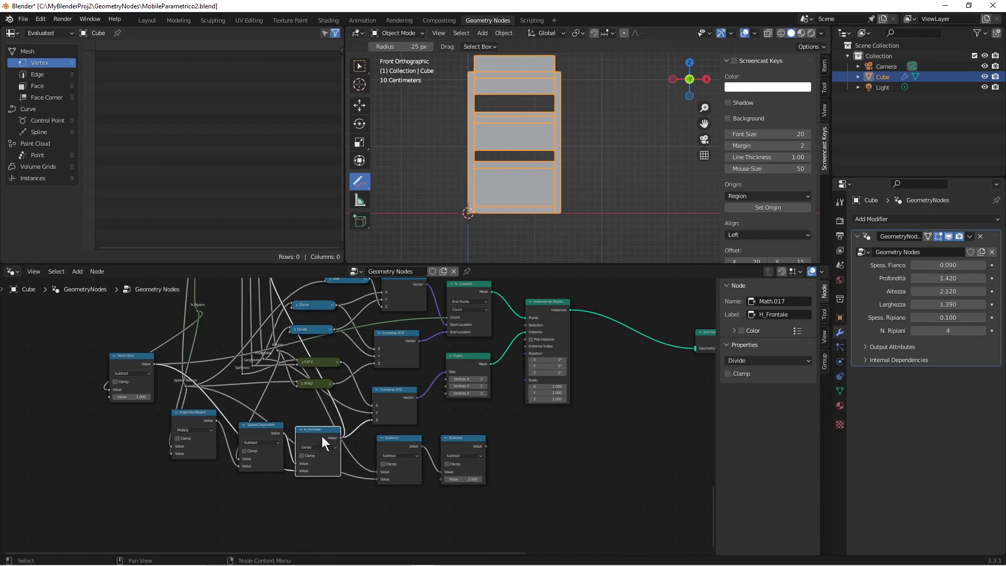
middle_drag(328, 430, 334, 448)
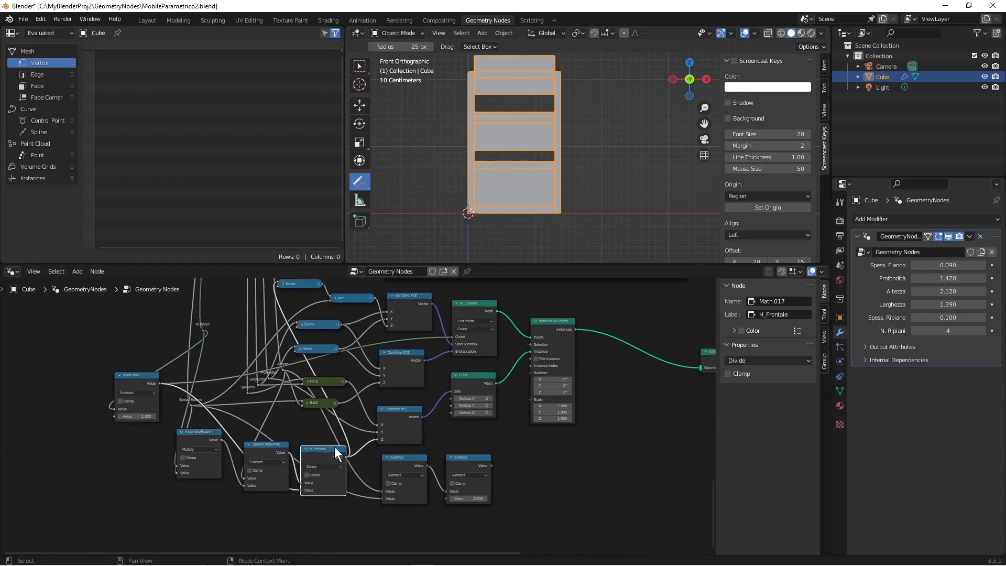
drag(321, 283, 451, 497)
scroll(471, 466, up, 1)
scroll(502, 479, up, 1)
middle_drag(508, 481, 376, 437)
scroll(375, 445, up, 3)
drag(360, 465, 358, 466)
Step: Connect the second Subtract output to the Z input of the Combine XYZ feeding the N. Cassetti End Location
scroll(366, 428, down, 1)
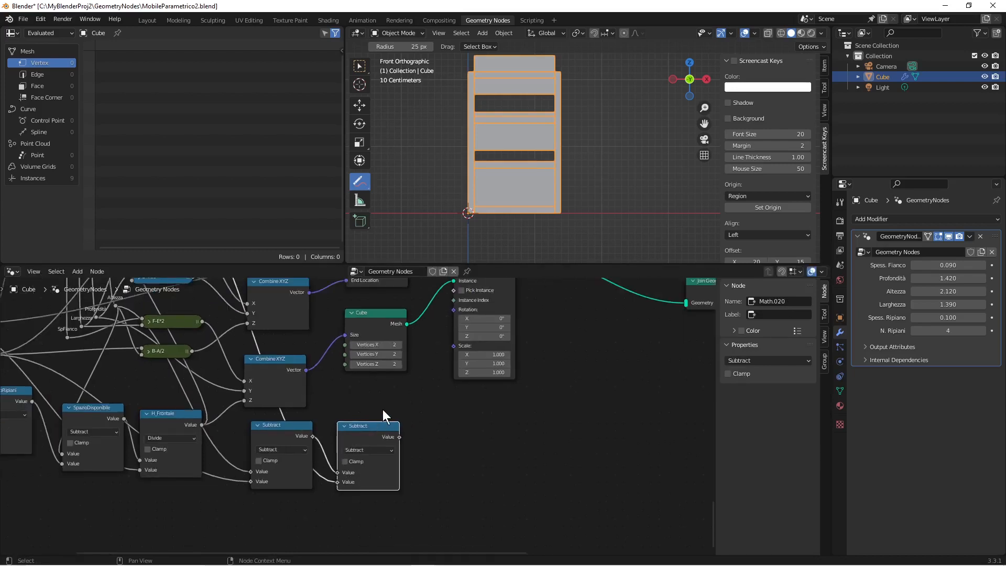
scroll(385, 398, down, 2)
middle_drag(400, 398, 474, 433)
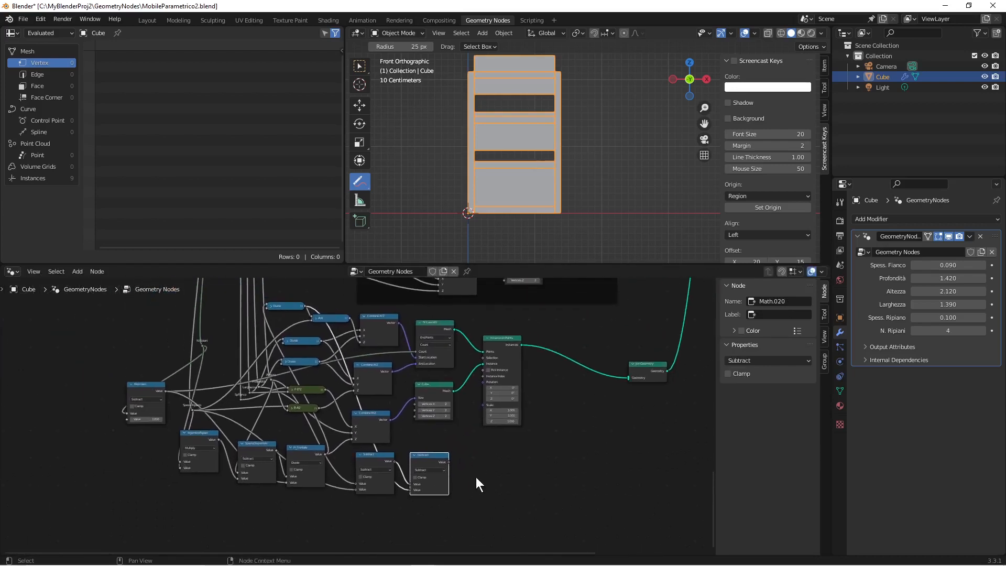
drag(449, 462, 354, 390)
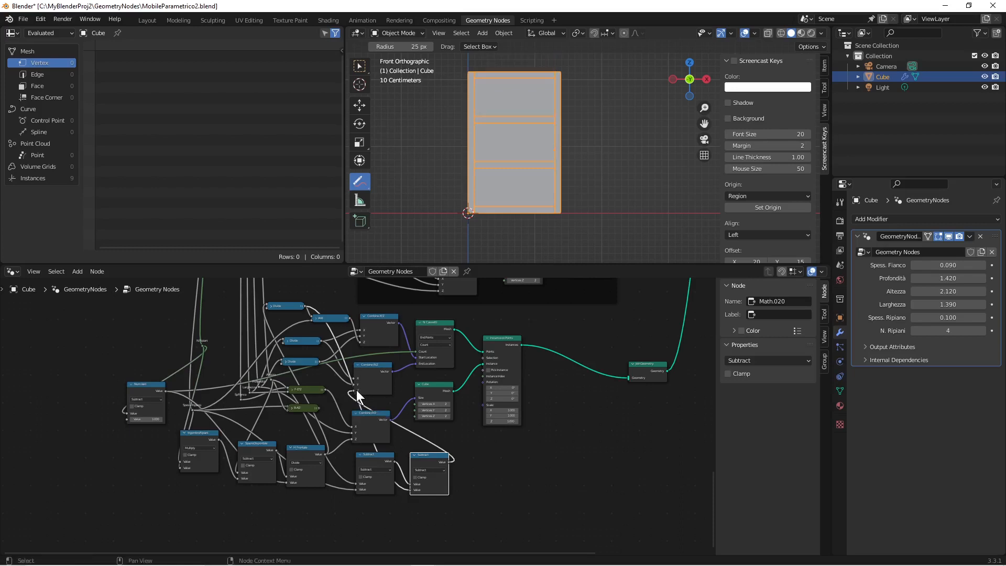
Step: Restore the selection tool, show the cabinet in wireframe perspective, and set N. Ripiani to 6
scroll(564, 117, down, 2)
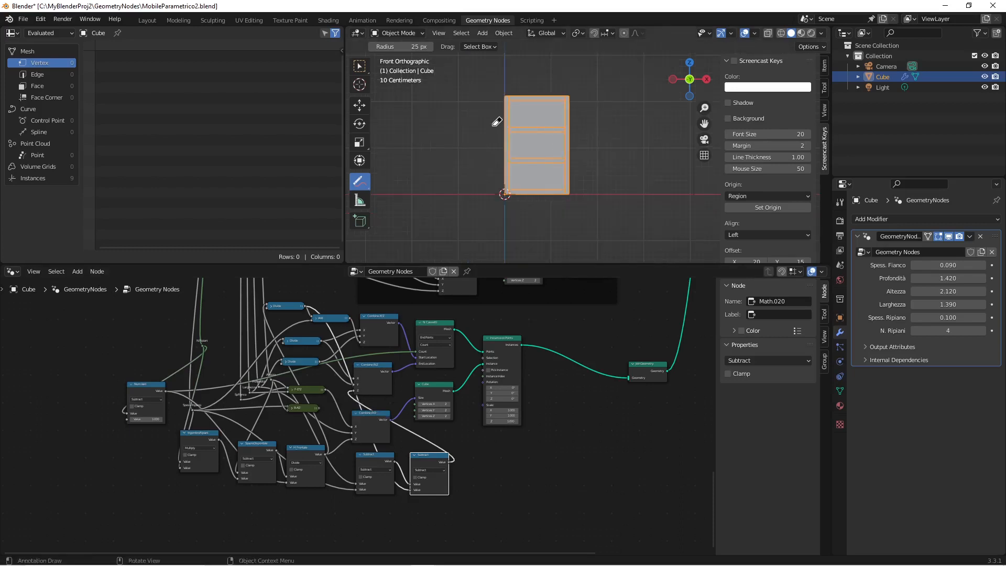
click(359, 66)
mouse_move(634, 154)
middle_down()
mouse_move(586, 182)
mouse_move(598, 178)
mouse_move(605, 189)
mouse_move(604, 176)
mouse_move(579, 168)
mouse_move(602, 186)
mouse_move(573, 170)
mouse_move(617, 199)
middle_up()
key(shift+z)
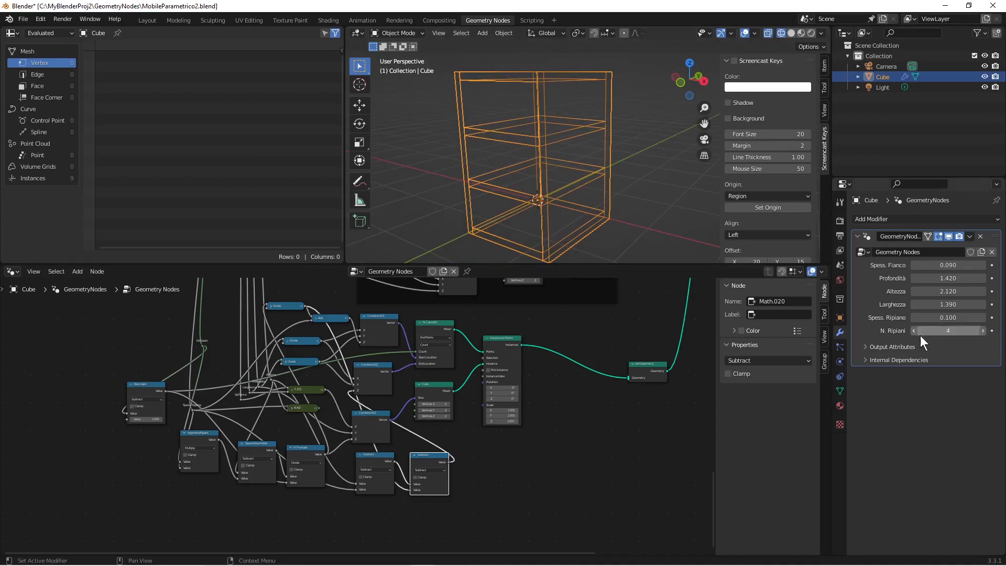
mouse_move(948, 330)
mouse_down()
mouse_move(933, 330)
mouse_move(963, 331)
mouse_up()
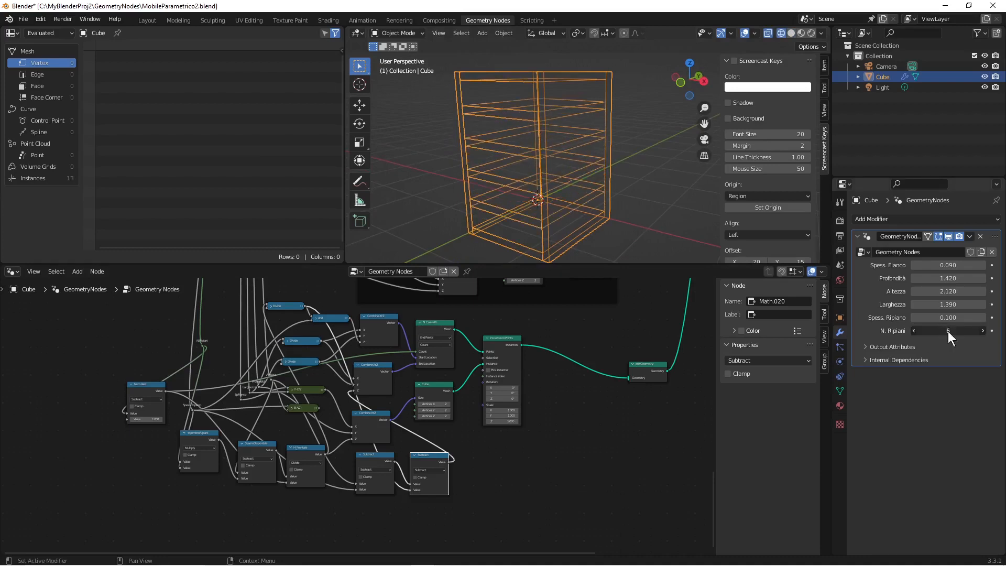
Step: Return the viewport to solid shading and inspect the cabinet's drawer fronts from an angle
click(788, 34)
middle_drag(523, 136, 595, 71)
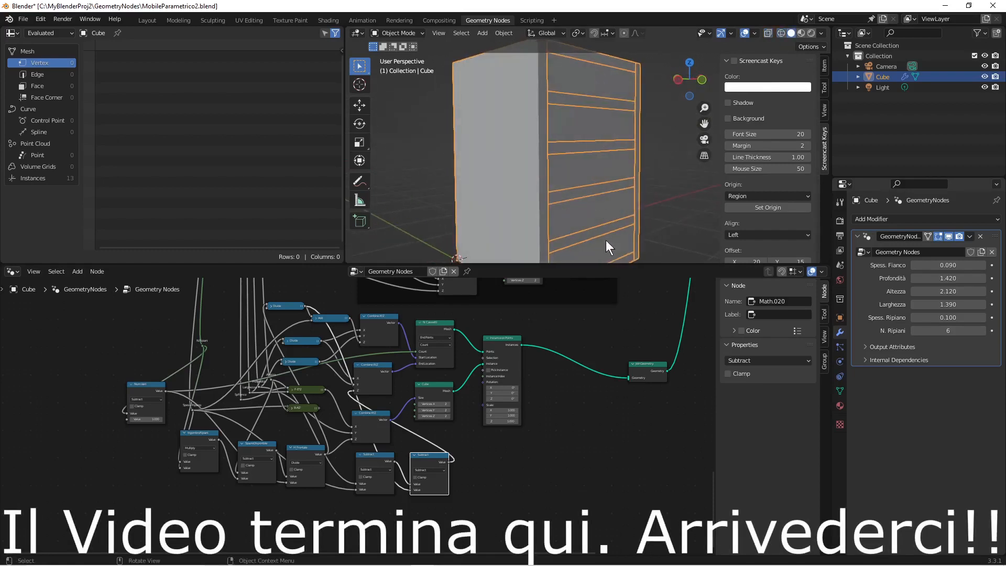
scroll(602, 231, down, 3)
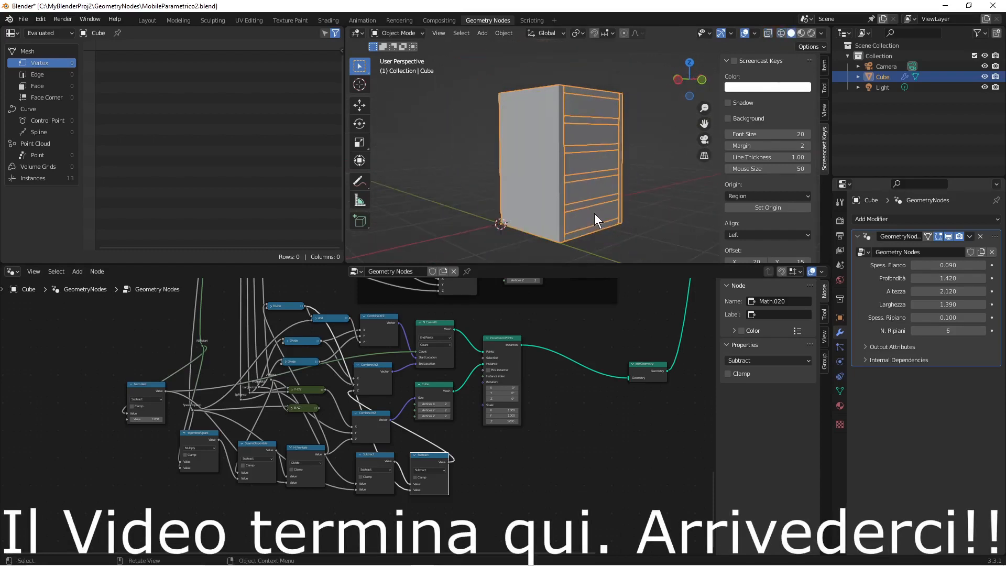